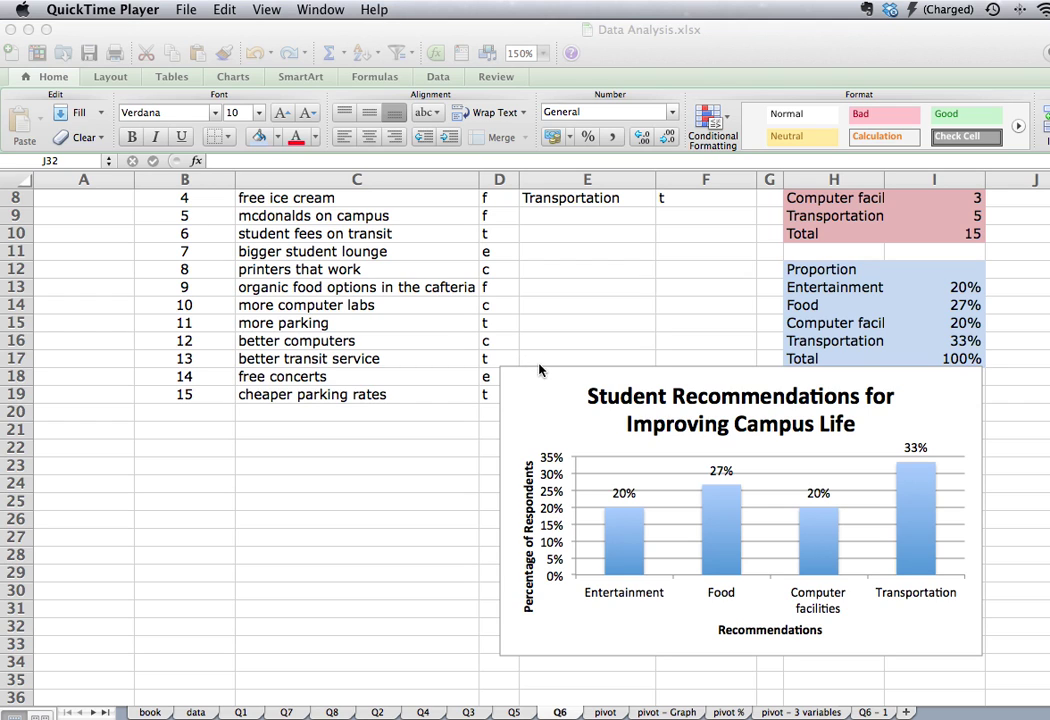
Step: Copy the 'Student Recommendations for Improving Campus Life' chart in Data Analysis.xlsx
left_click(559, 366)
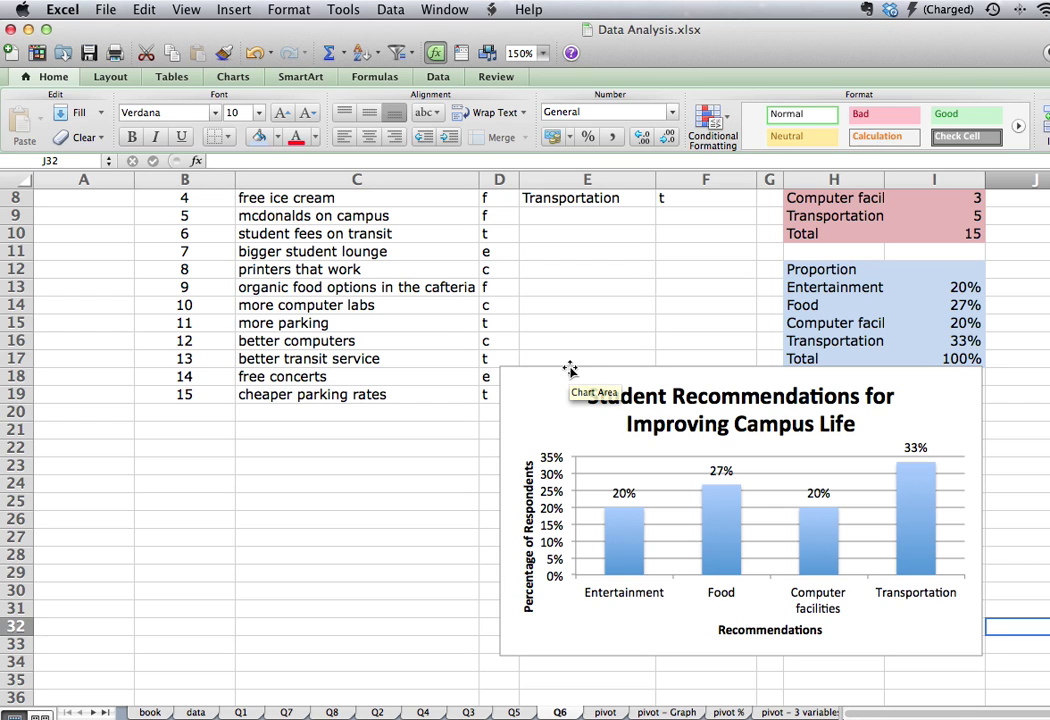
left_click(569, 368)
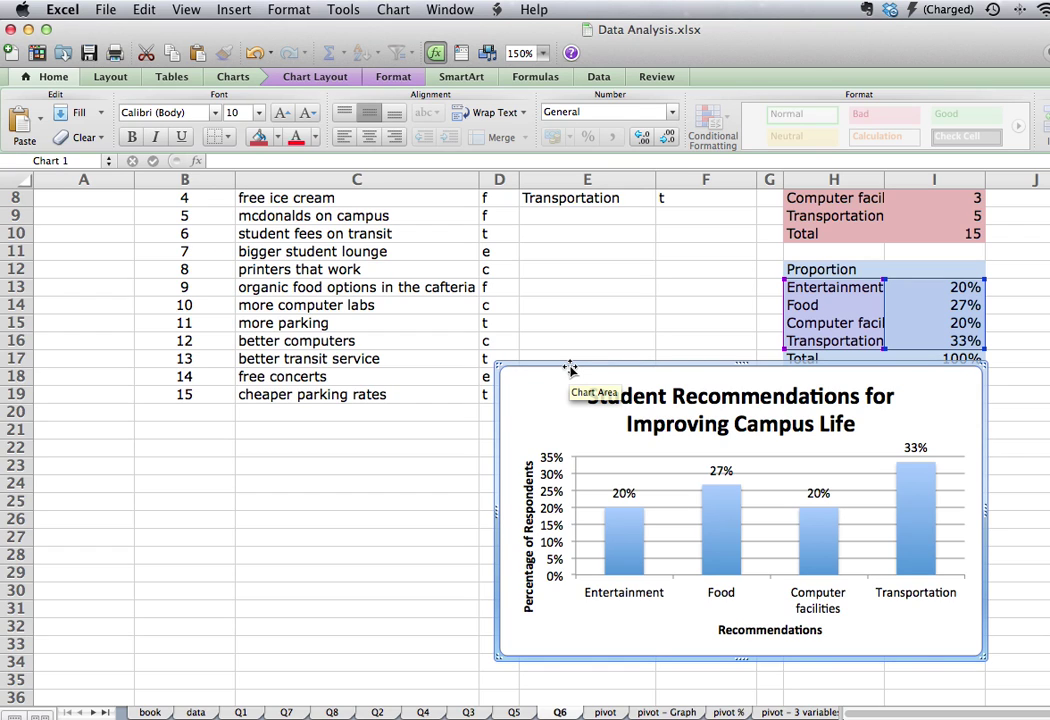
left_click(142, 10)
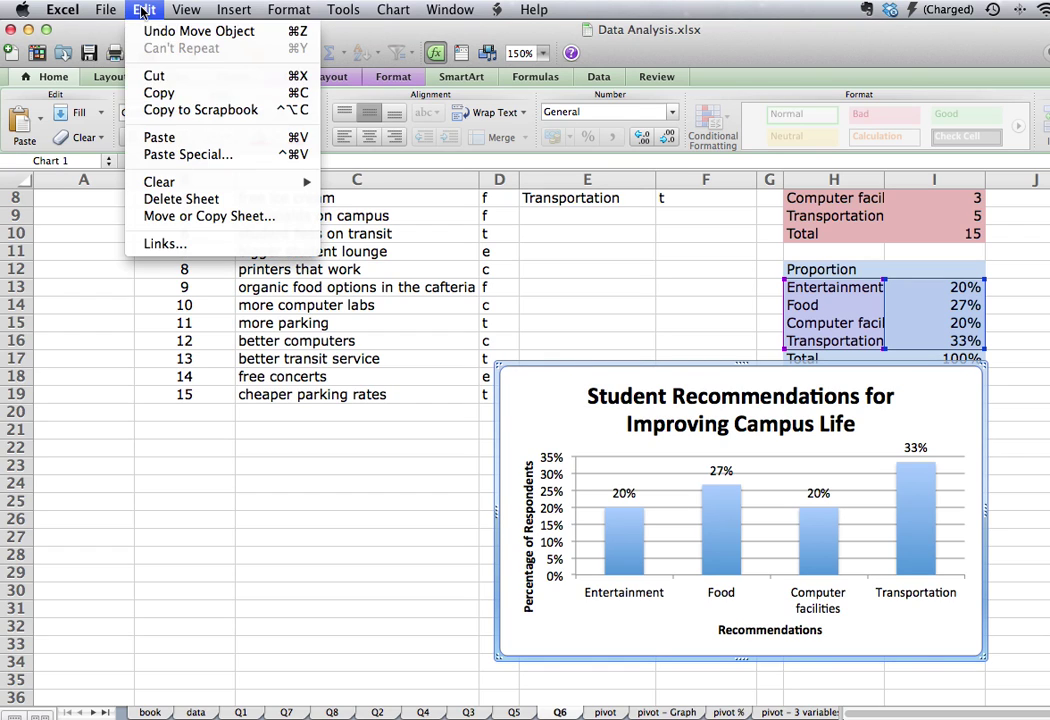
left_click(168, 92)
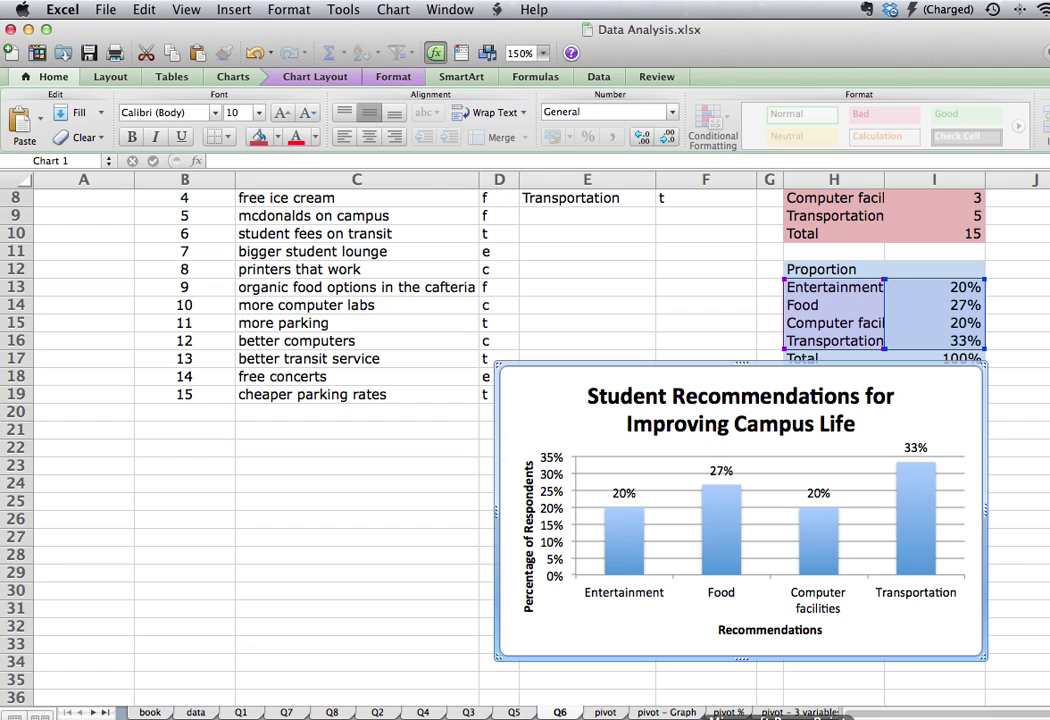
Step: Switch to the PowerPoint presentation and select blank slide 2
key("super+Tab")
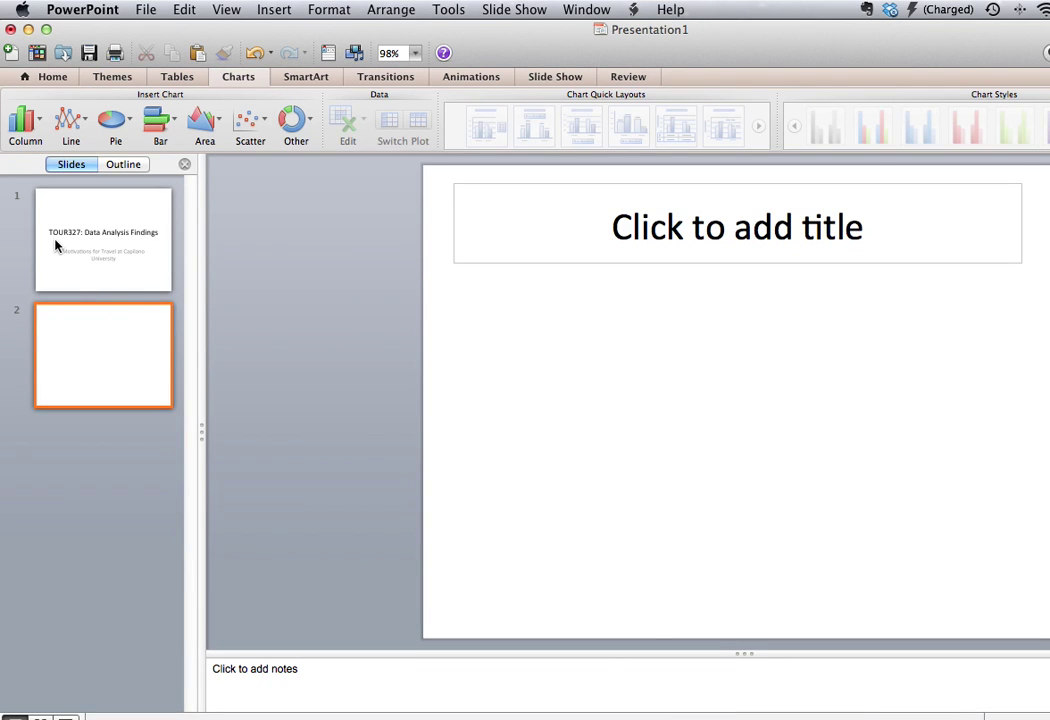
left_click(58, 235)
key("super+Tab")
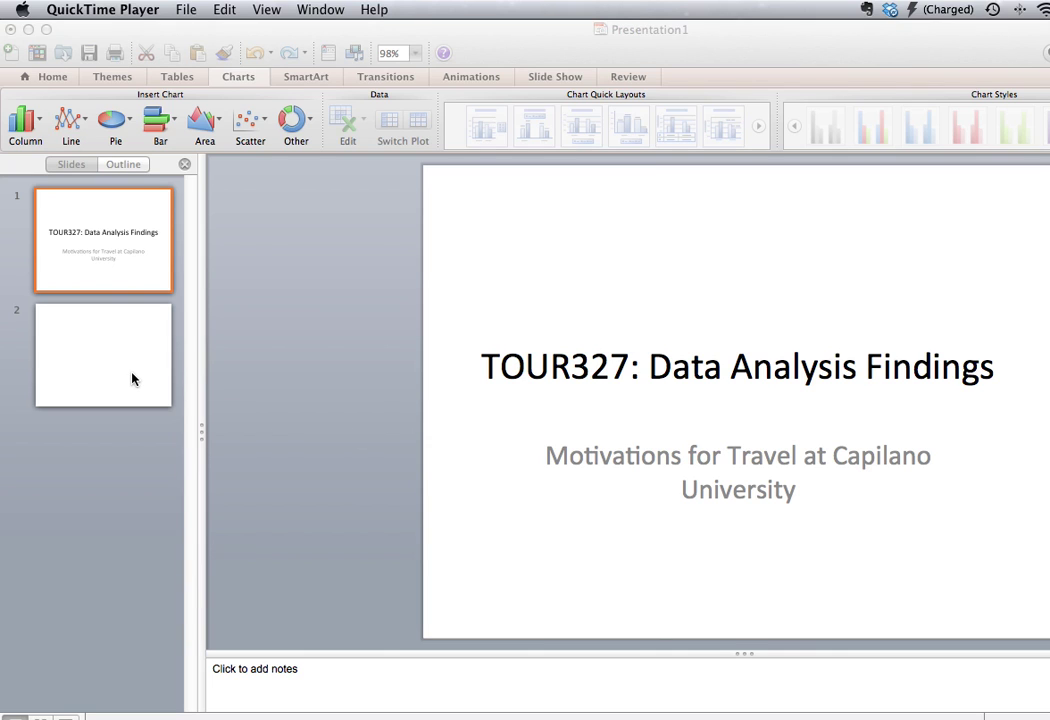
left_click(133, 378)
left_click(133, 378)
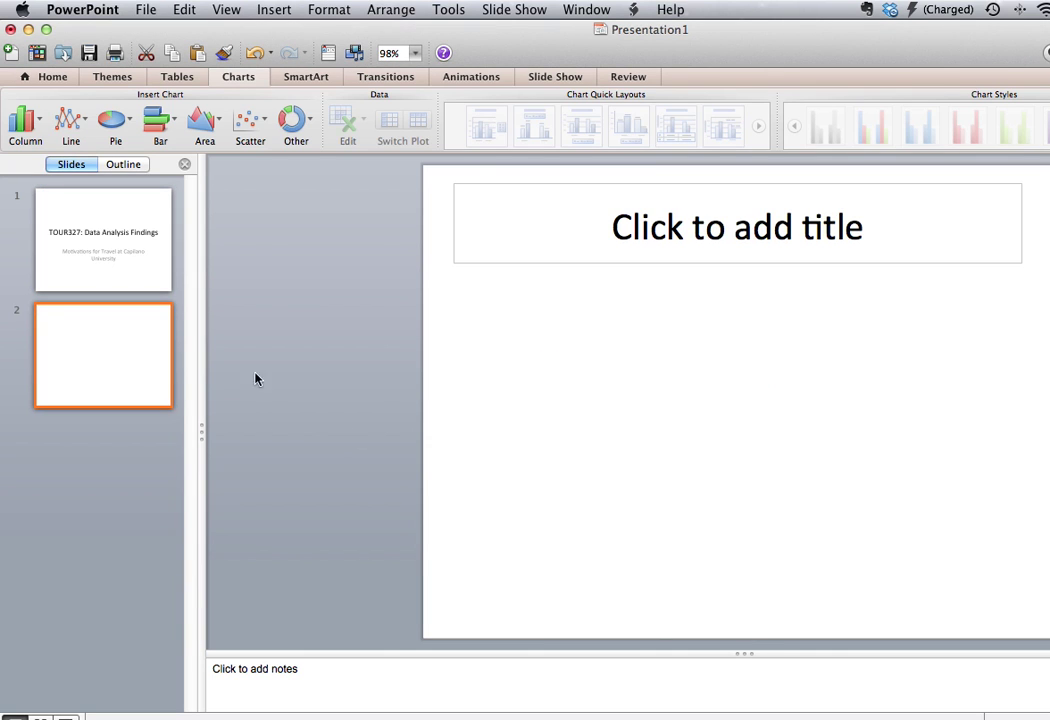
Step: Bring up the Paste Special dialog for the copied chart on slide 2
right_click(590, 356)
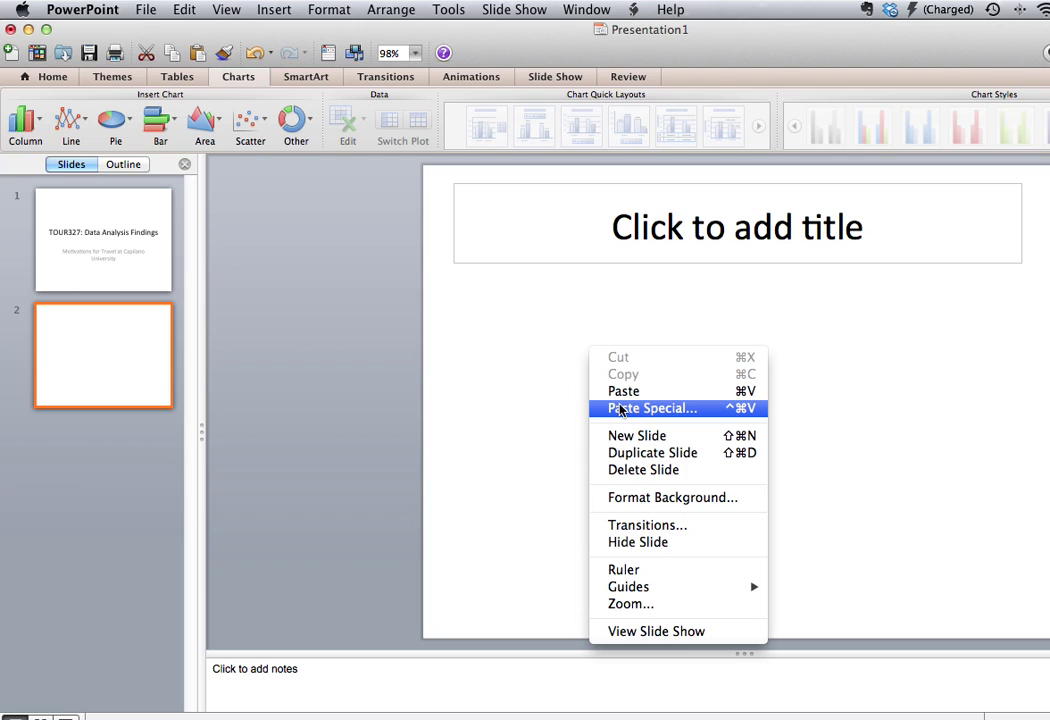
left_click(187, 12)
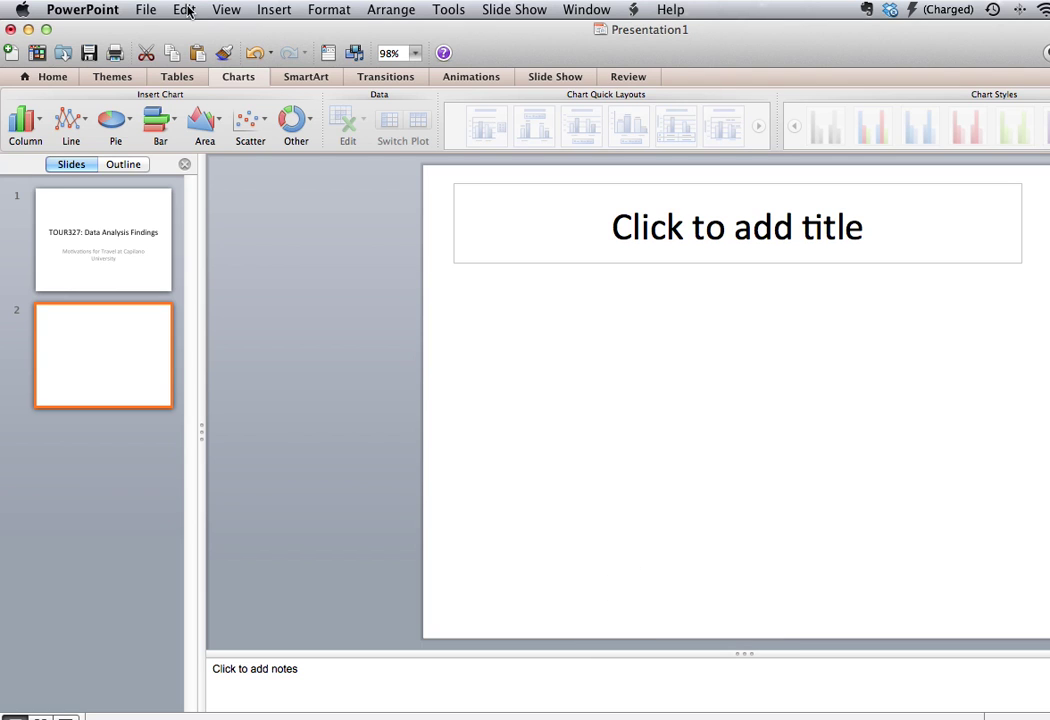
left_click(186, 11)
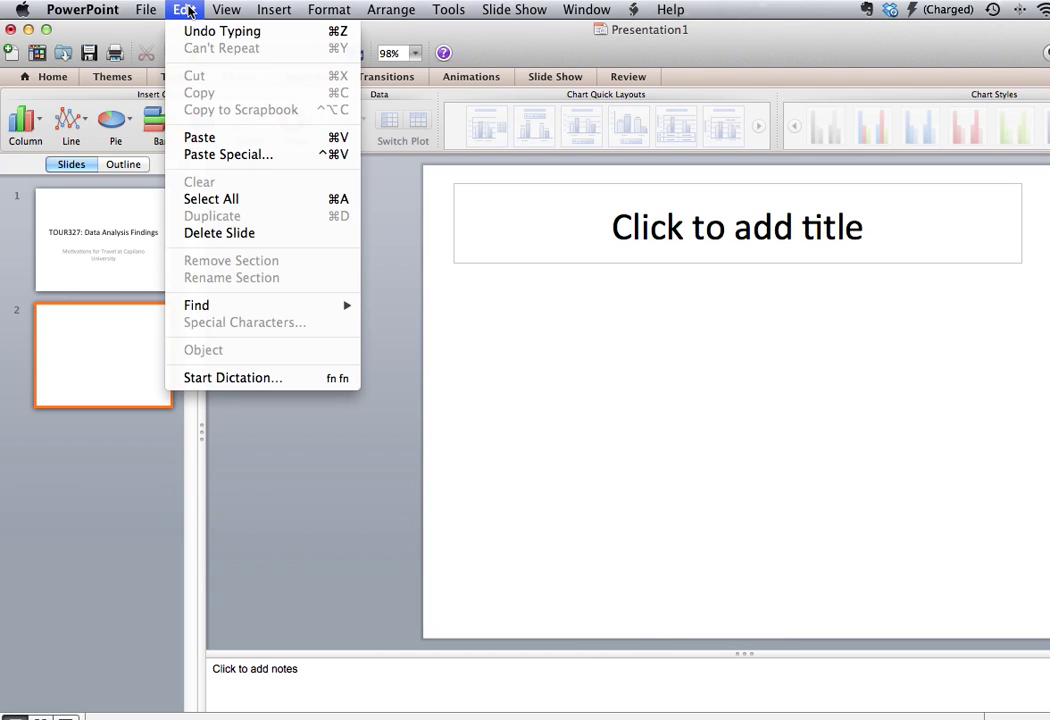
left_click(197, 156)
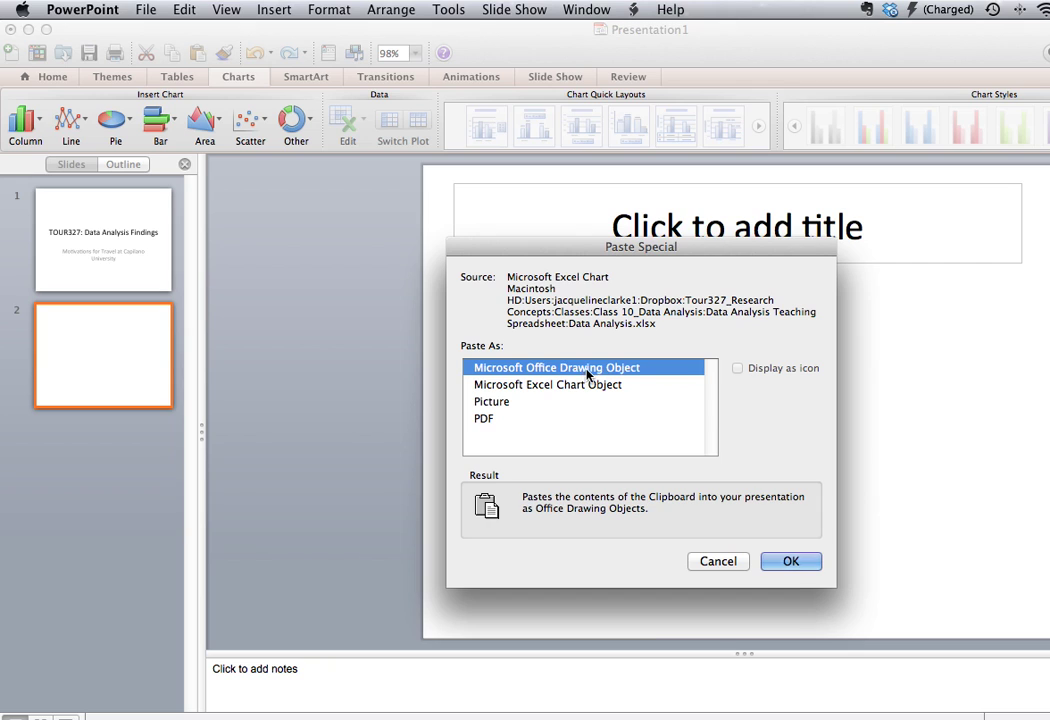
Step: Paste the chart as a Microsoft Office Drawing Object and enlarge it below the title
left_click(792, 563)
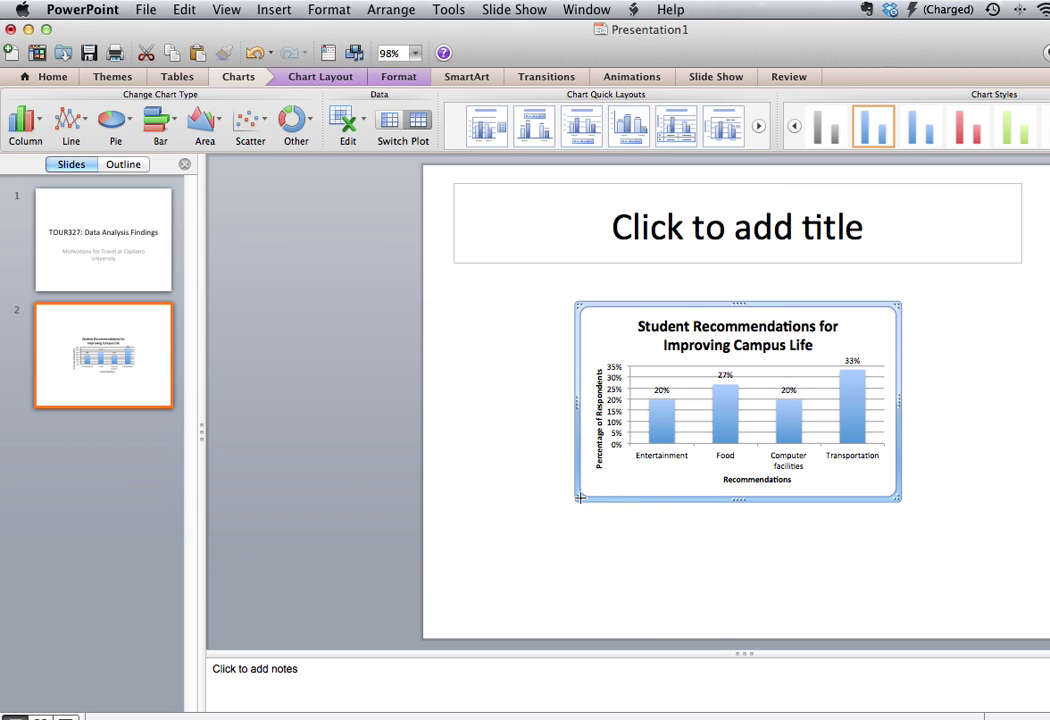
left_click_drag(572, 499, 476, 572)
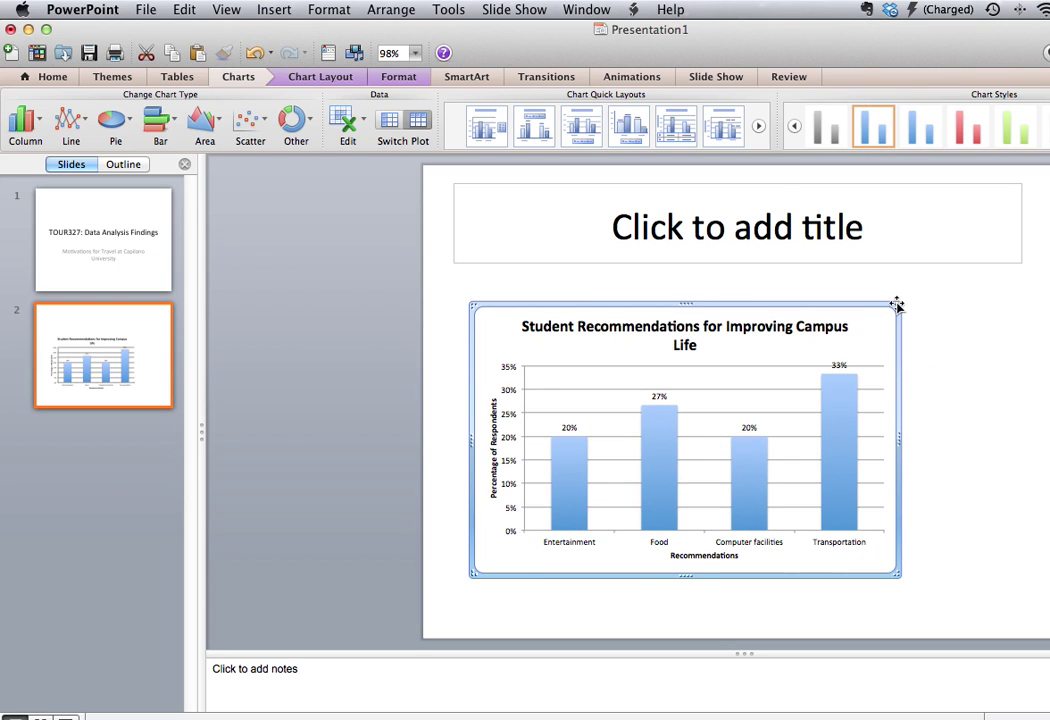
left_click_drag(896, 305, 931, 286)
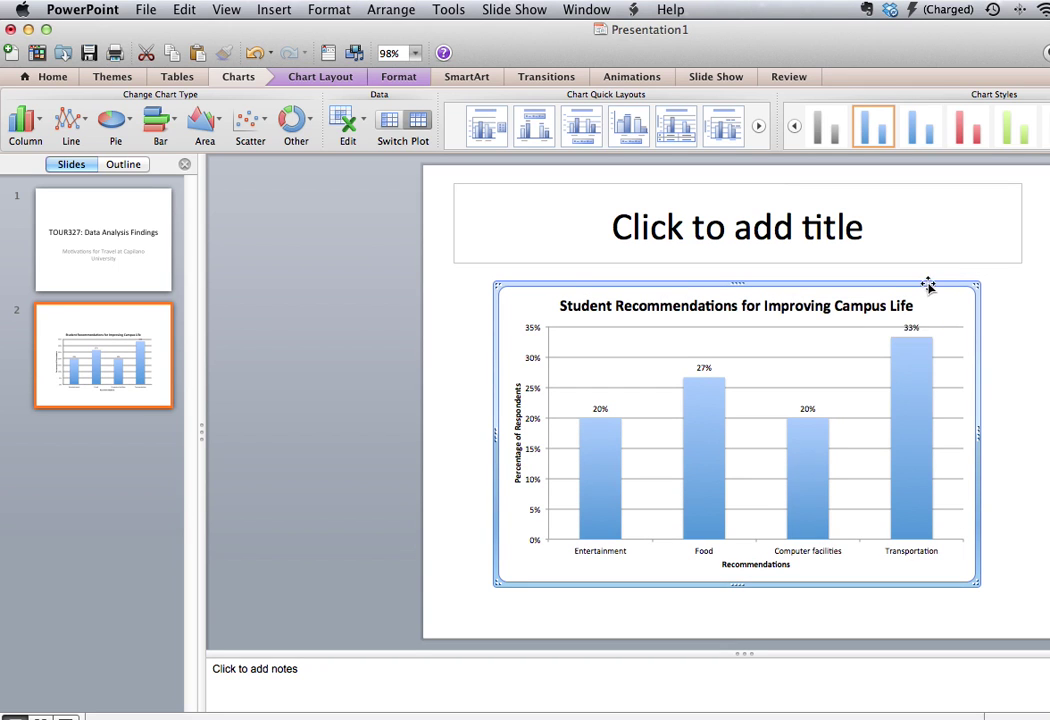
right_click(788, 343)
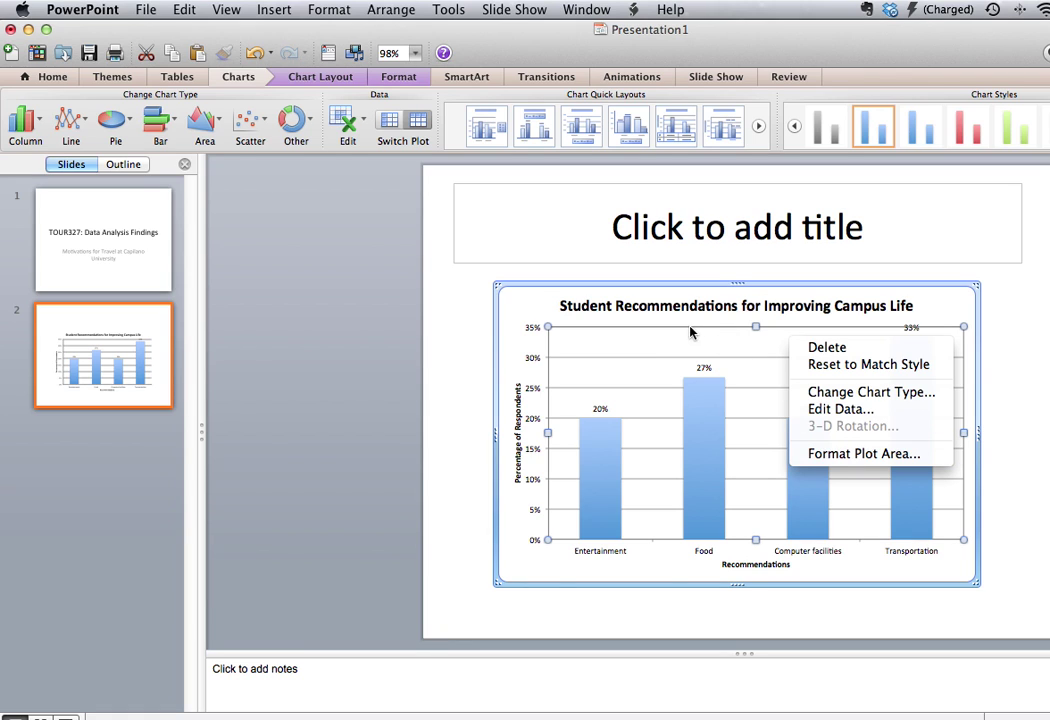
left_click(684, 568)
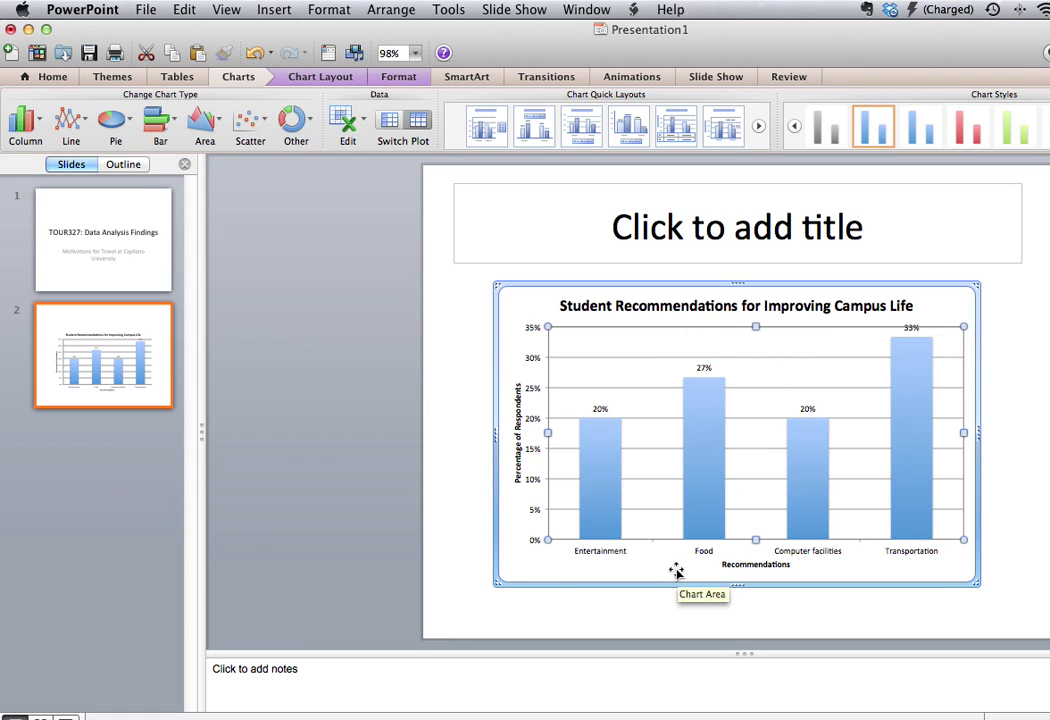
left_click(676, 570)
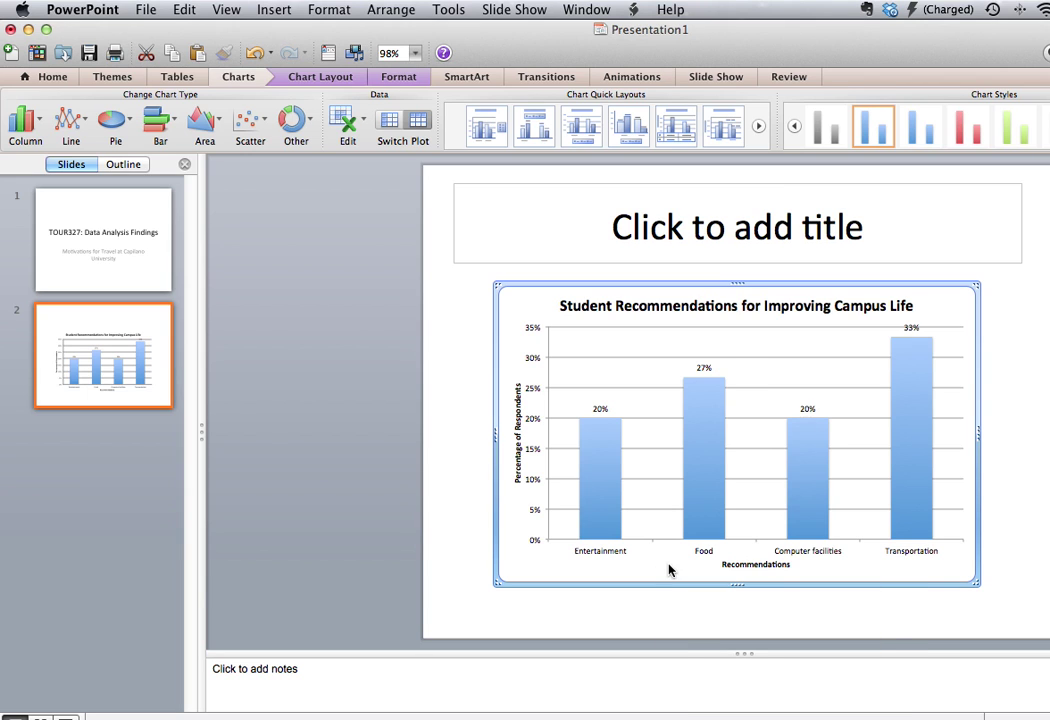
right_click(669, 567)
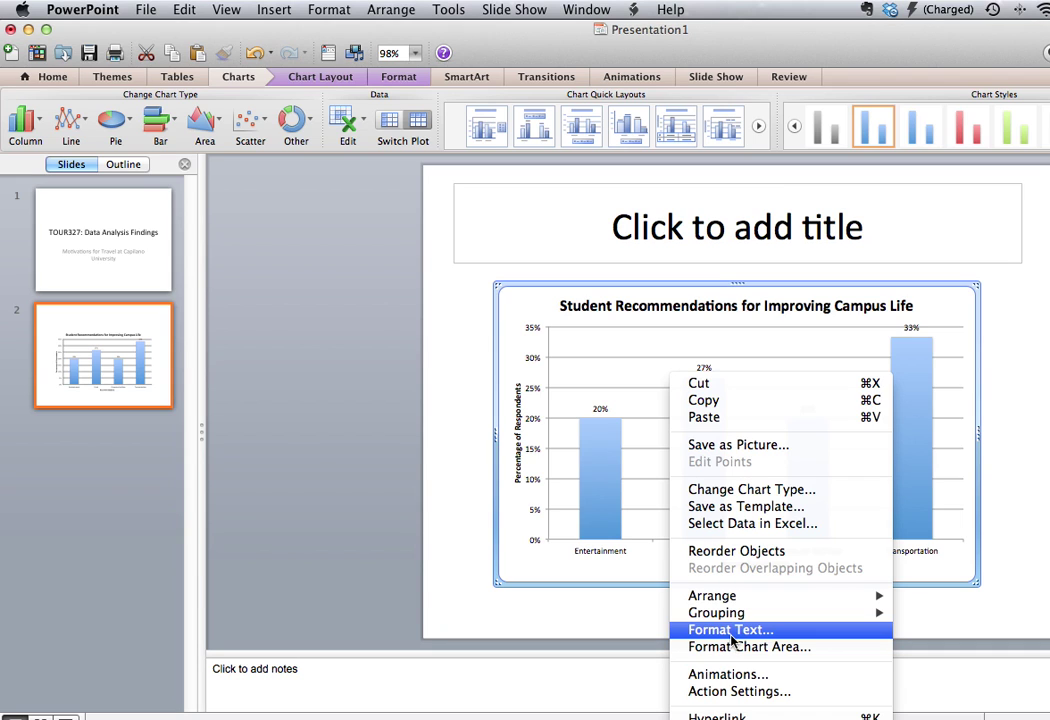
left_click(650, 563)
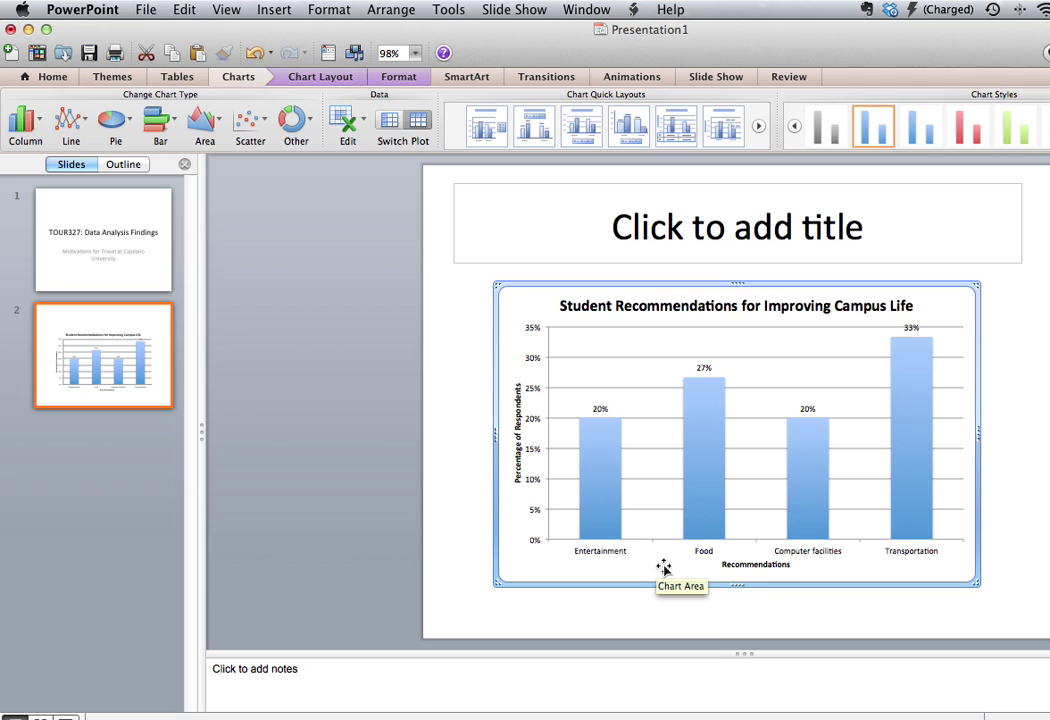
left_click(645, 375)
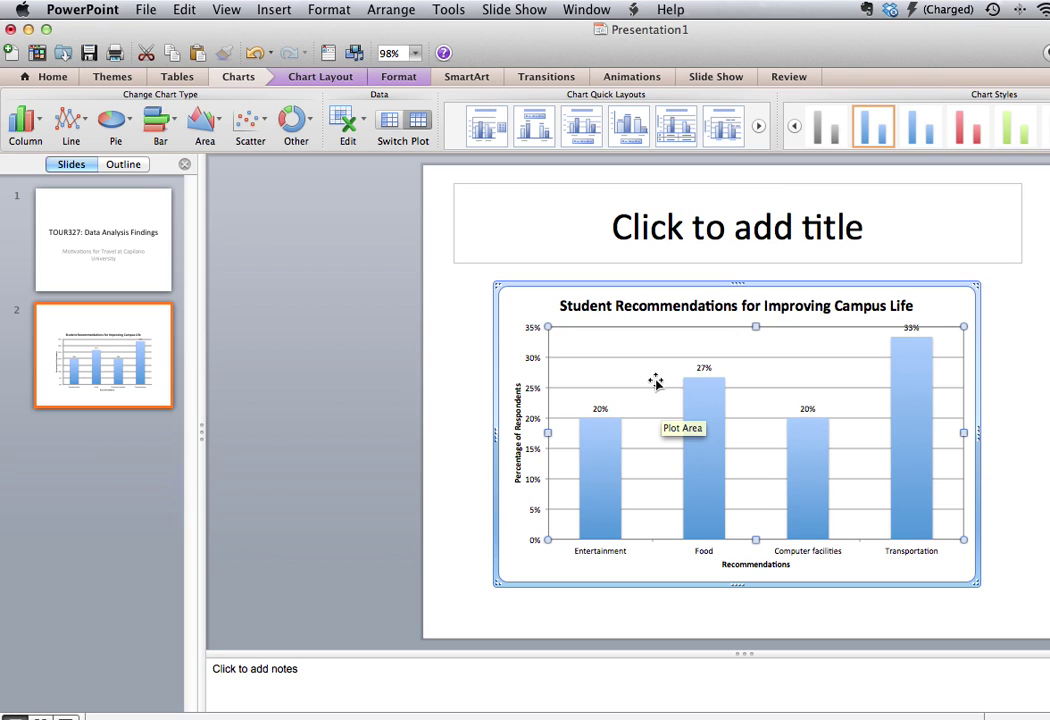
Step: Set the chart's text font size to 16 in the Format Text dialog
right_click(655, 566)
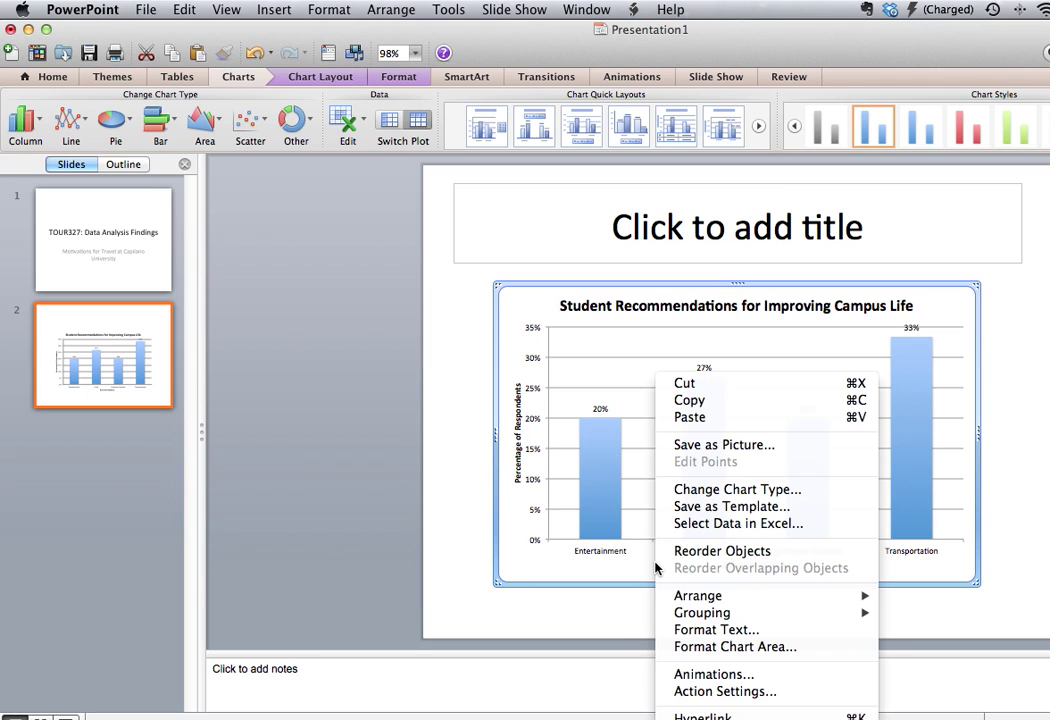
left_click(697, 630)
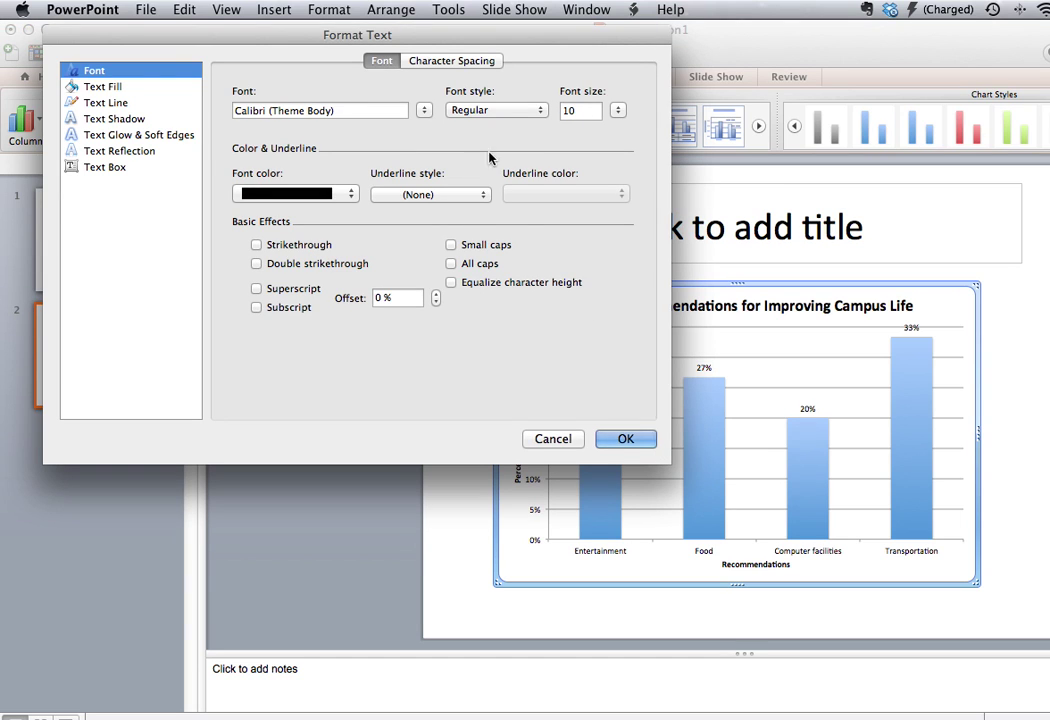
left_click(587, 112)
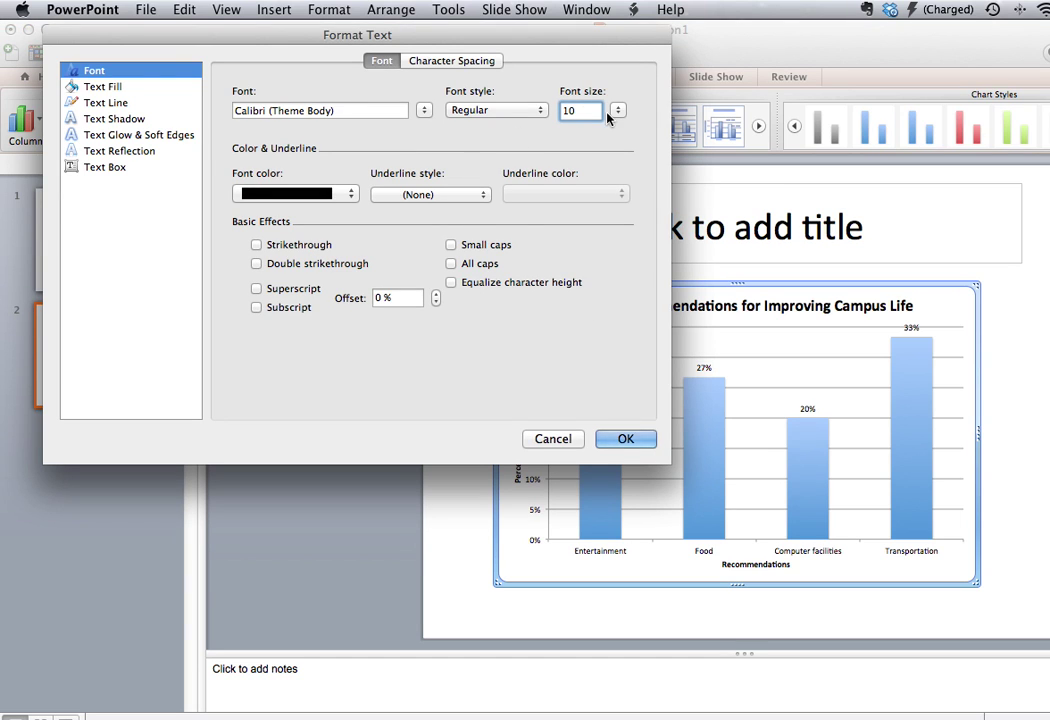
left_click(618, 110)
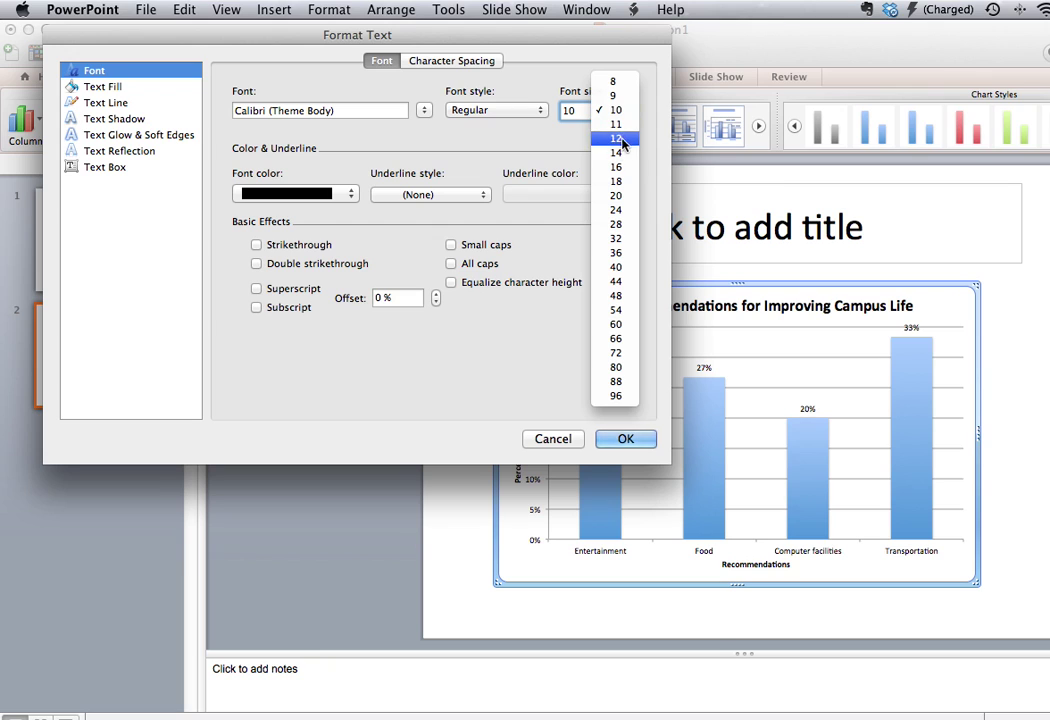
left_click(621, 170)
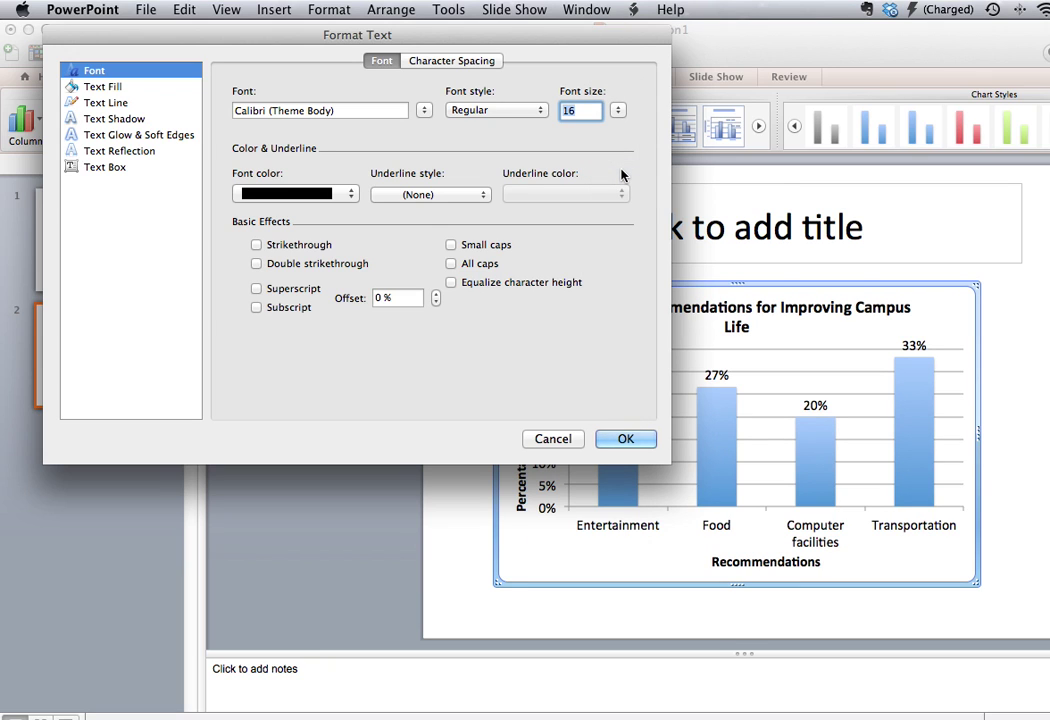
Step: Apply the 16-pt text, try a red Chart Style on the bars, then restore blue
left_click(628, 441)
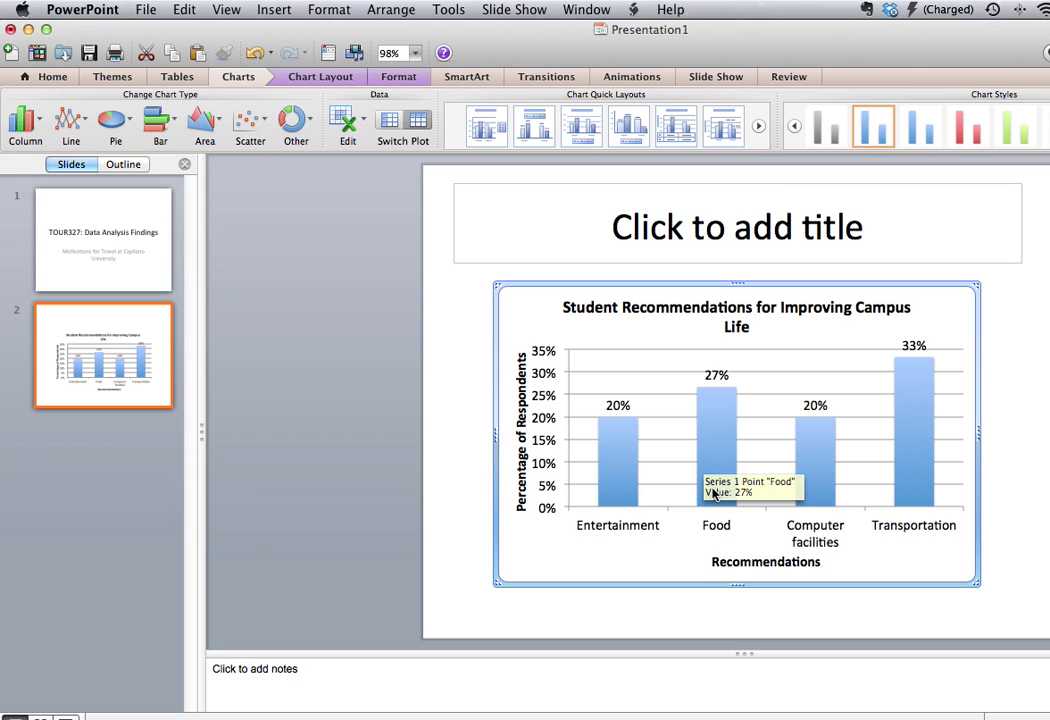
left_click(612, 479)
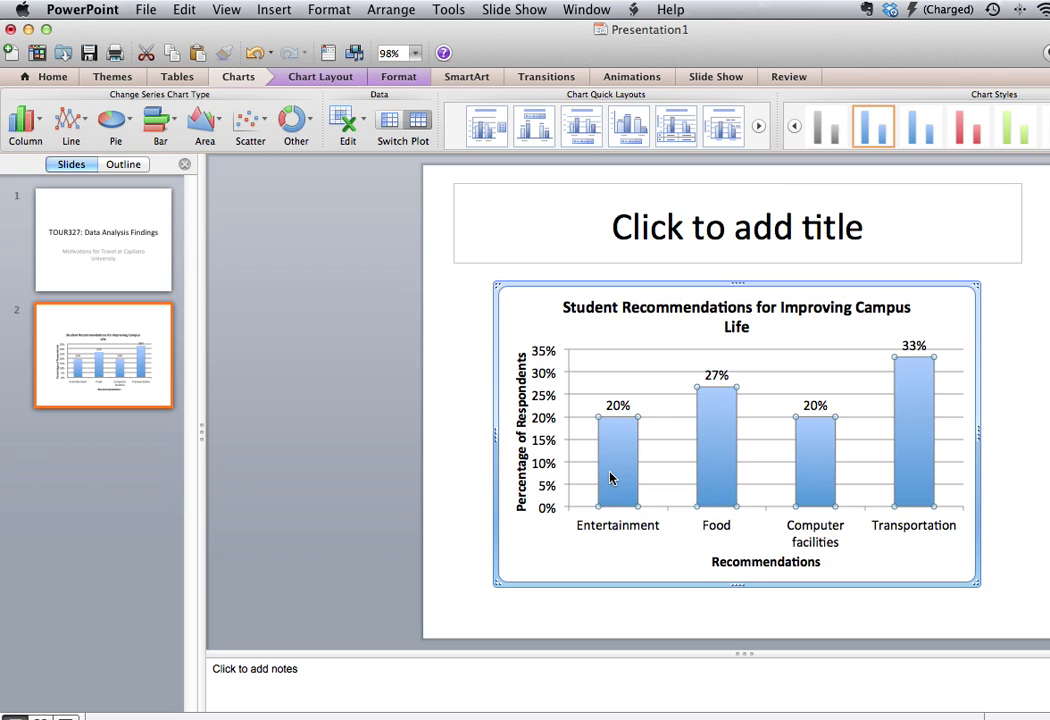
left_click(967, 128)
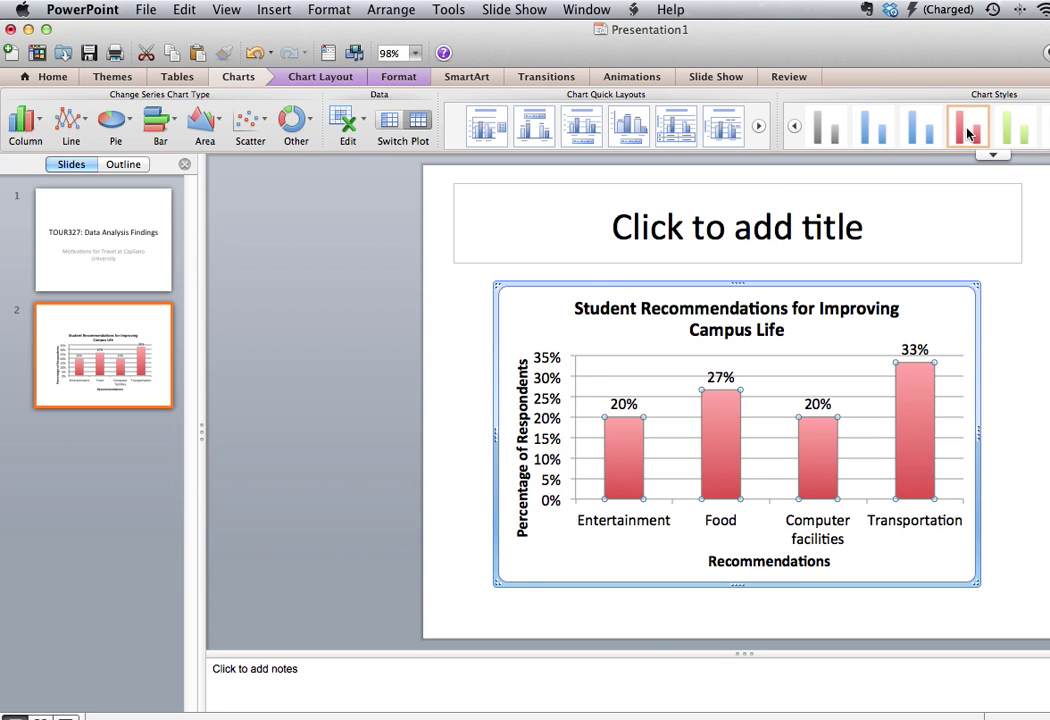
left_click(879, 133)
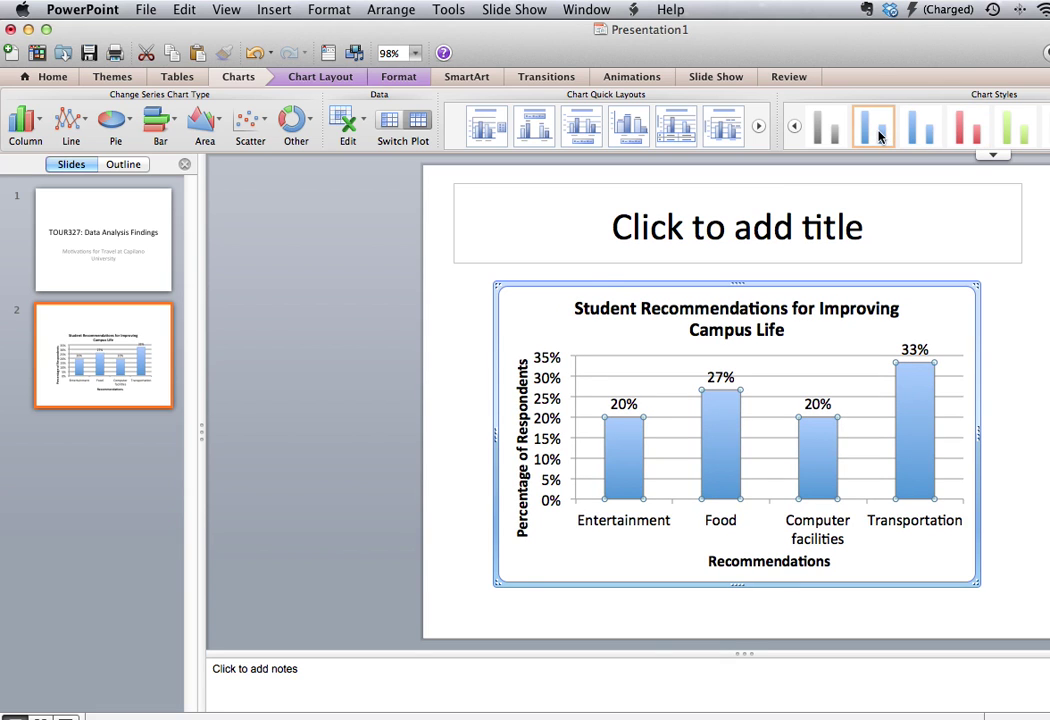
Step: Change the chart type to a 2-D Pie
left_click(108, 120)
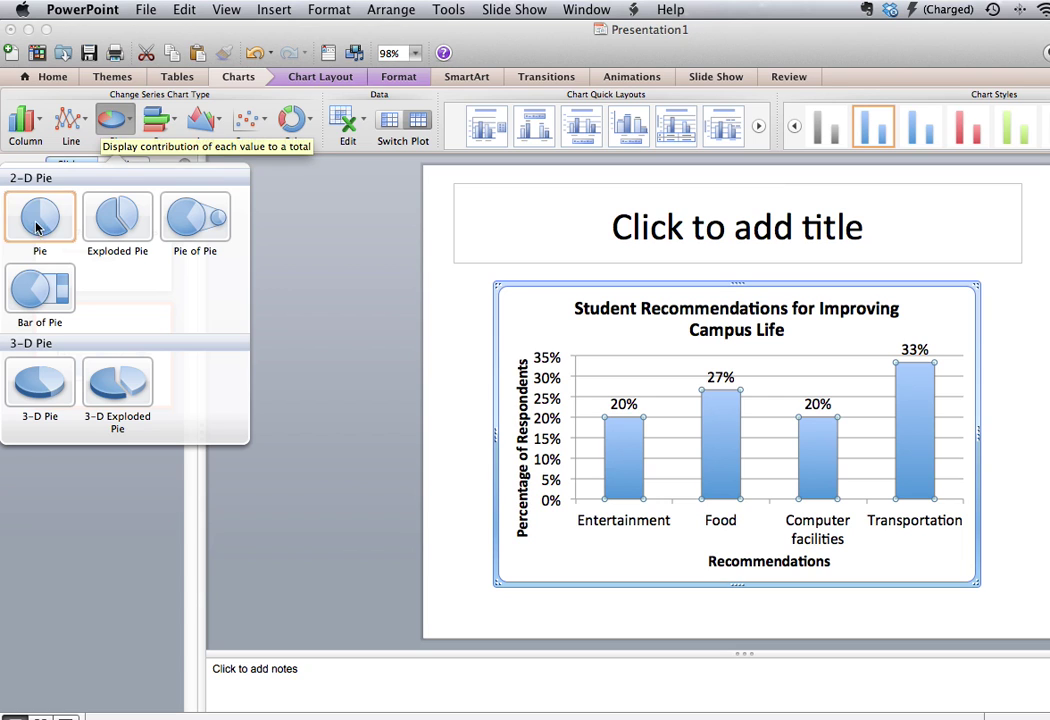
left_click(110, 118)
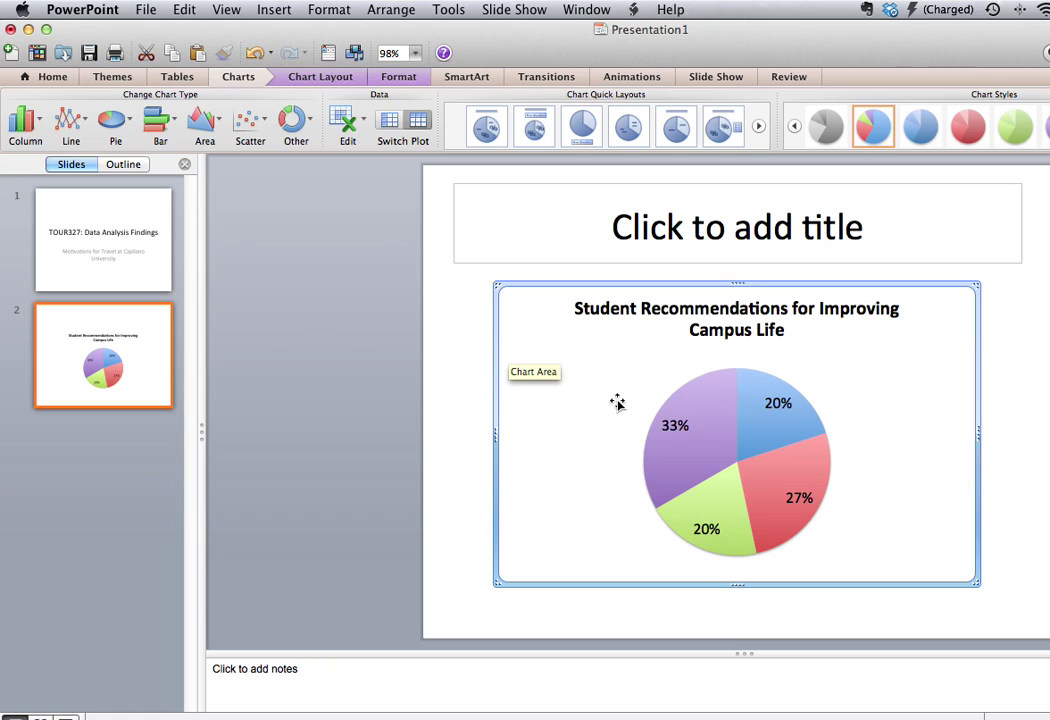
Step: Add a legend at the right of the pie chart
left_click(322, 77)
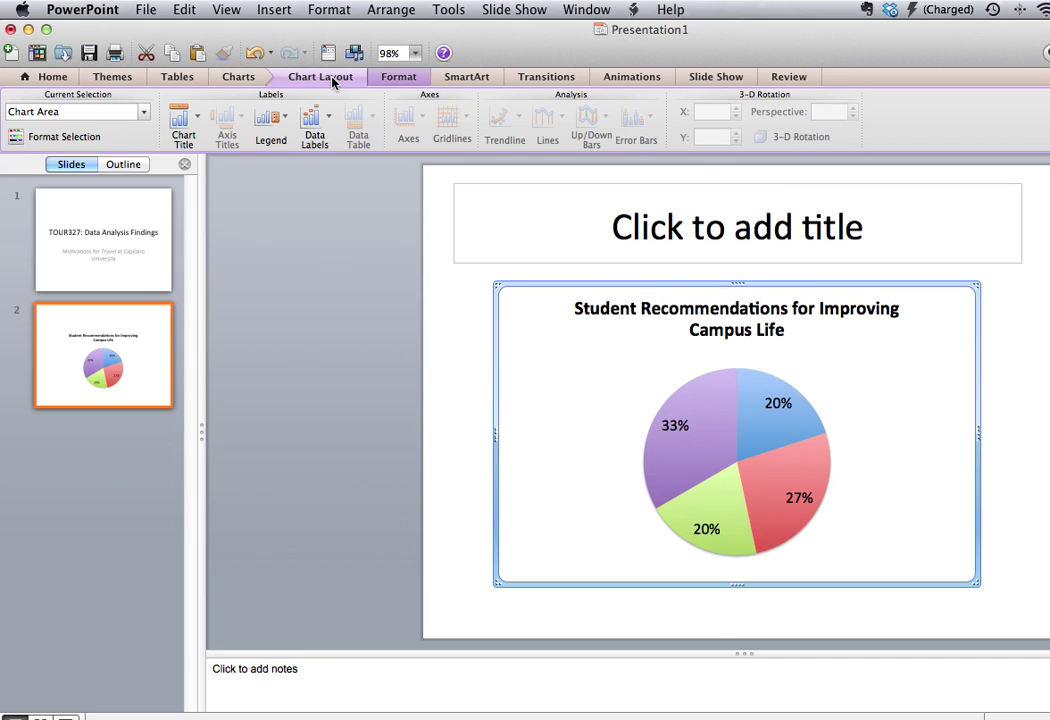
left_click(266, 128)
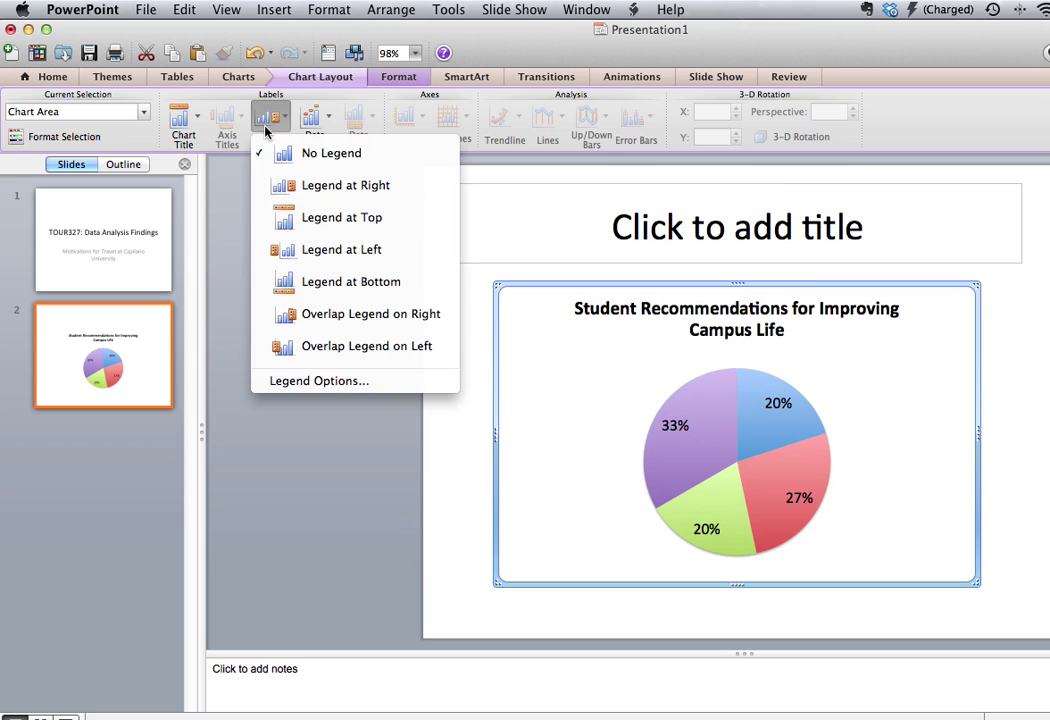
left_click(320, 198)
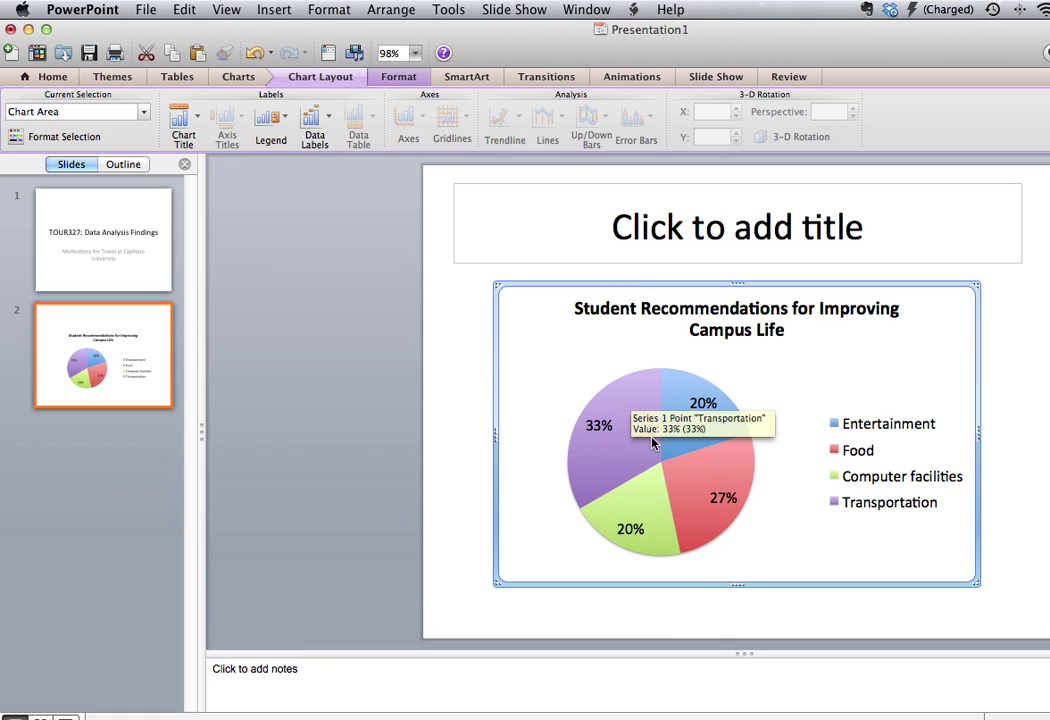
Step: Change the pie back to a Clustered Column chart
left_click(240, 78)
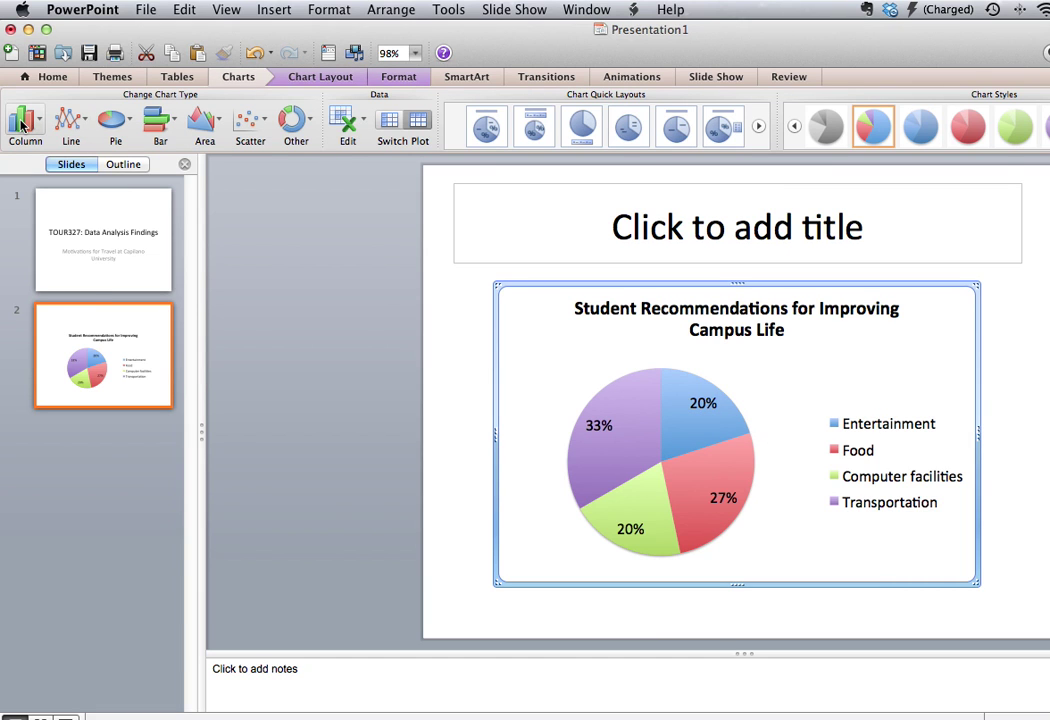
left_click(20, 120)
left_click(108, 83)
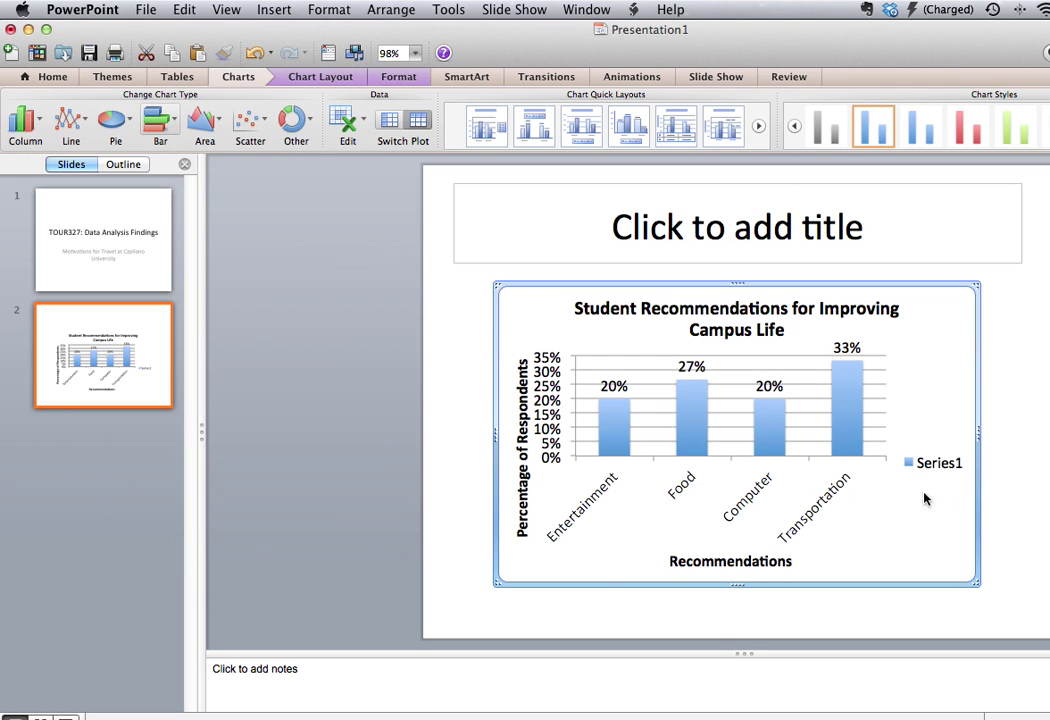
Step: Delete the Series1 legend and open the chart's data in Excel
left_click(938, 468)
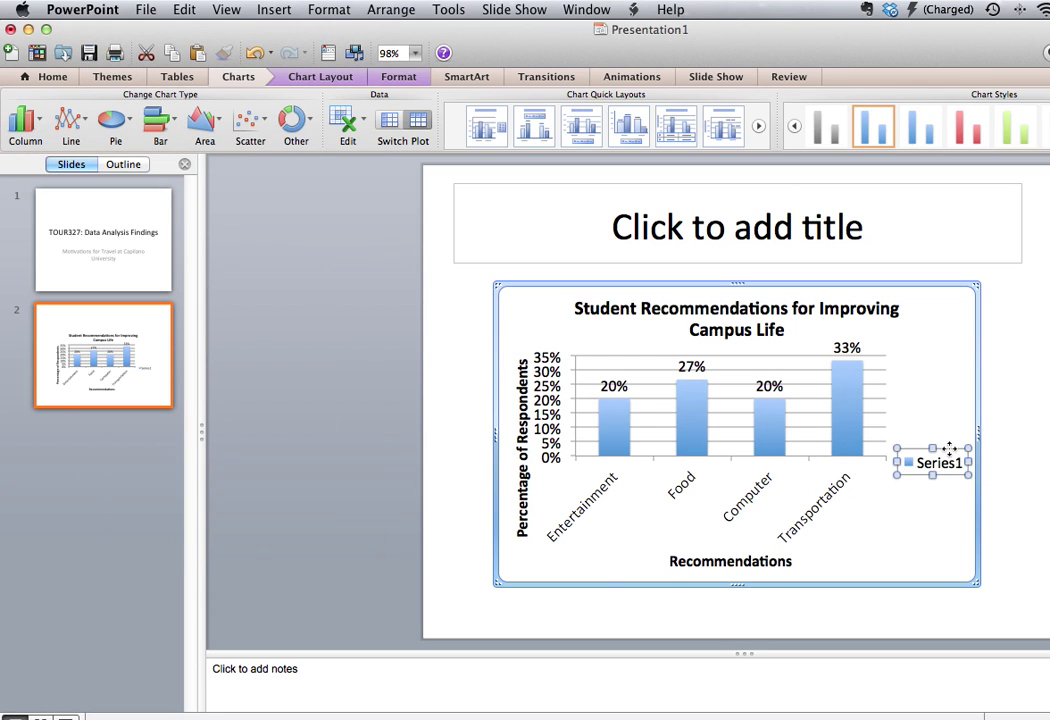
key("Delete")
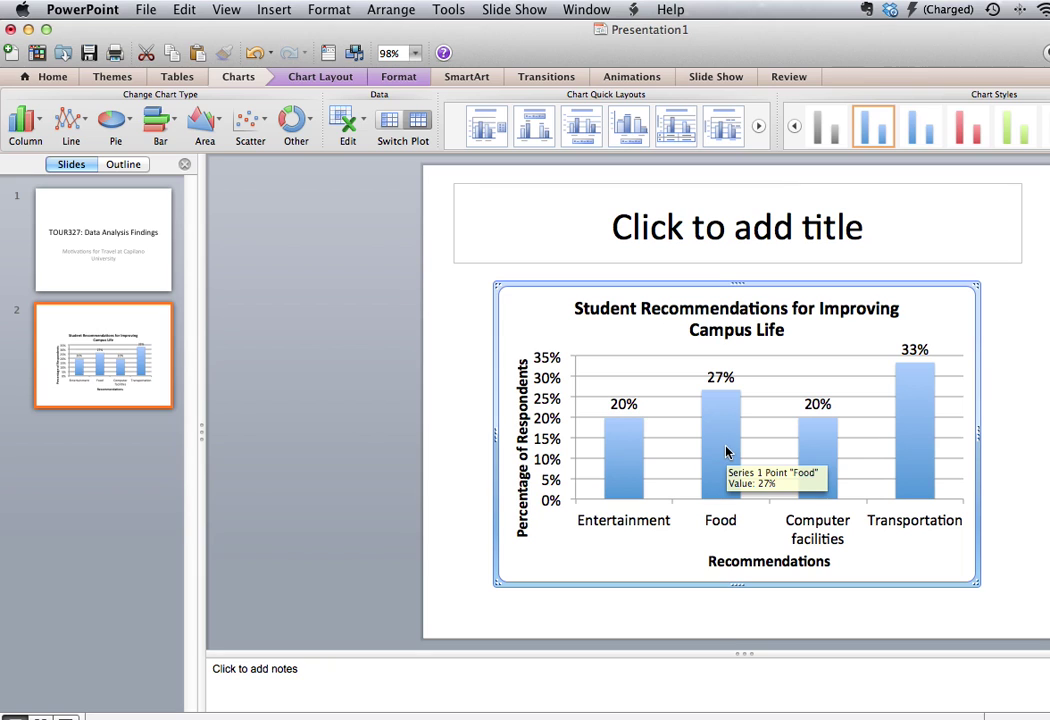
right_click(772, 393)
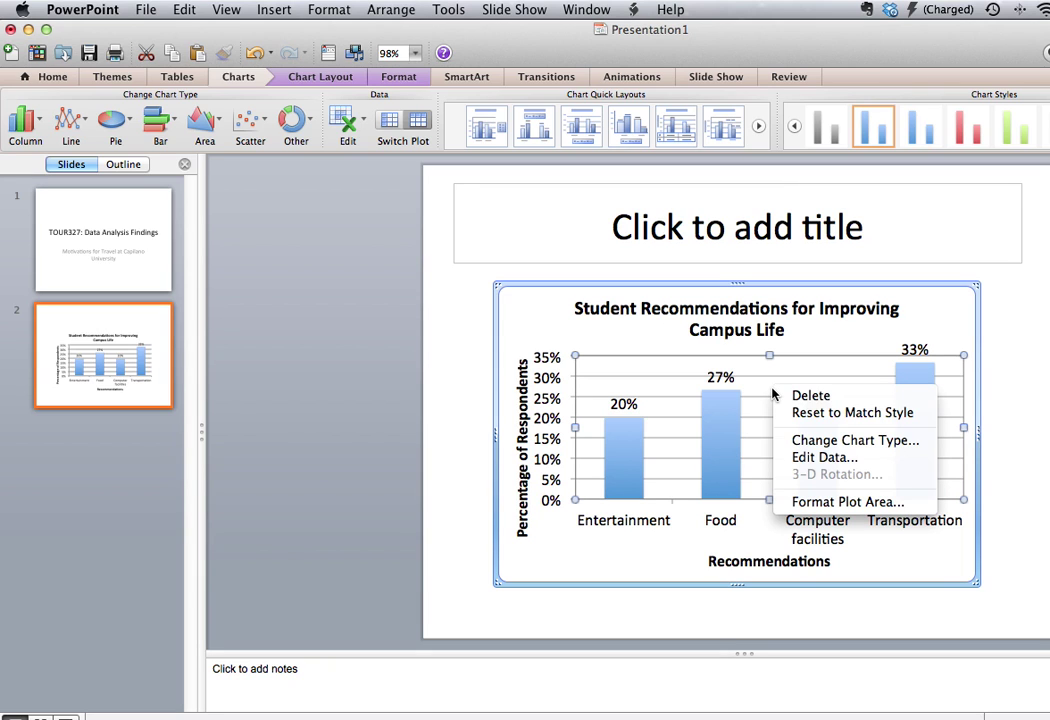
left_click(832, 461)
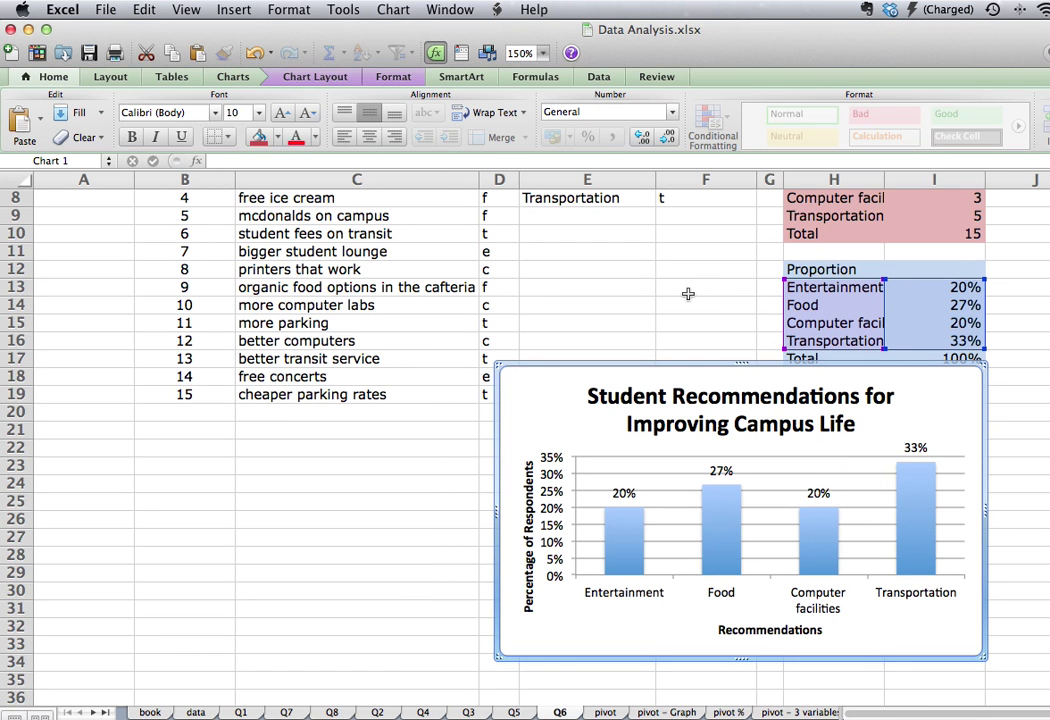
Step: Review the chart's data range H13:I16 on sheet Q6 and cancel without changes
left_click(730, 536)
right_click(731, 530)
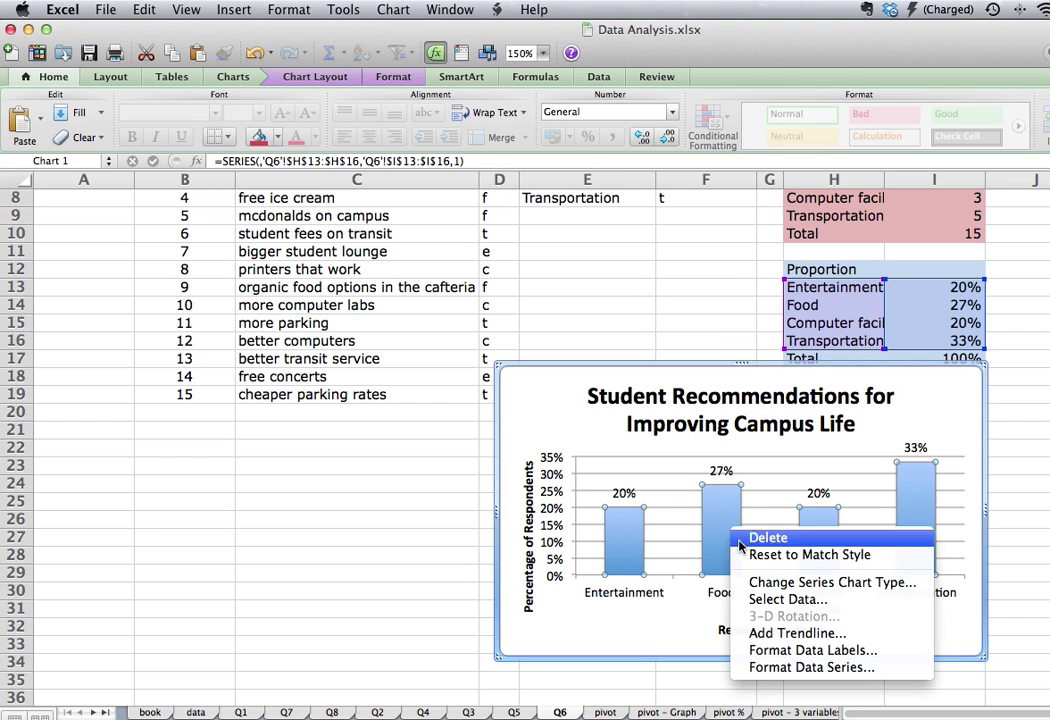
left_click(775, 600)
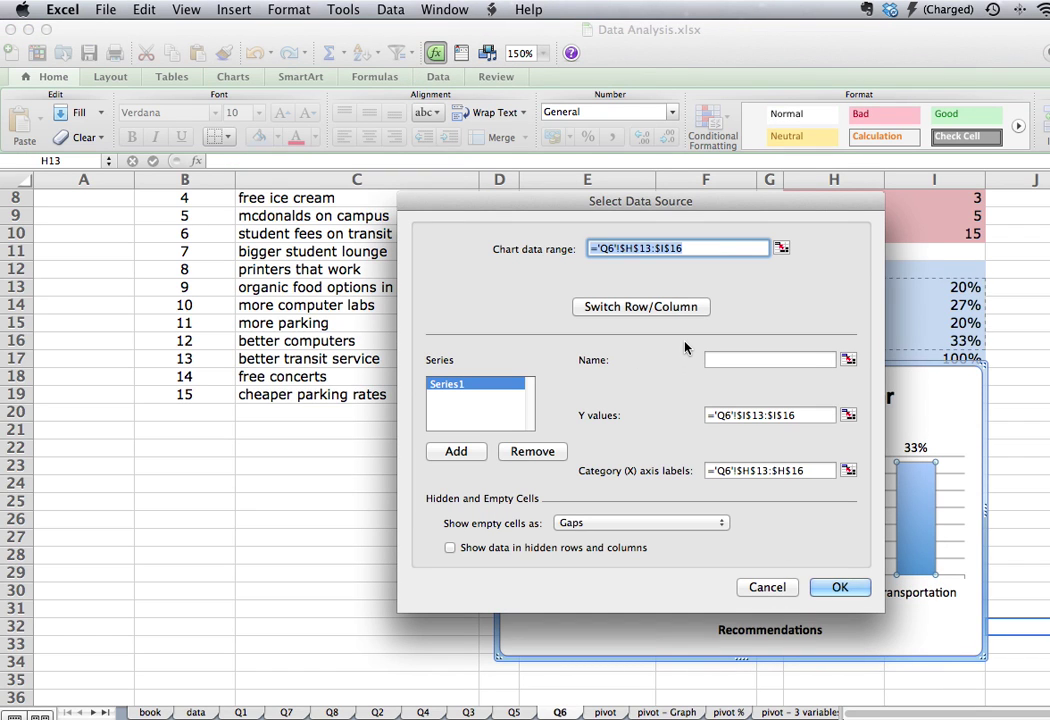
left_click(767, 587)
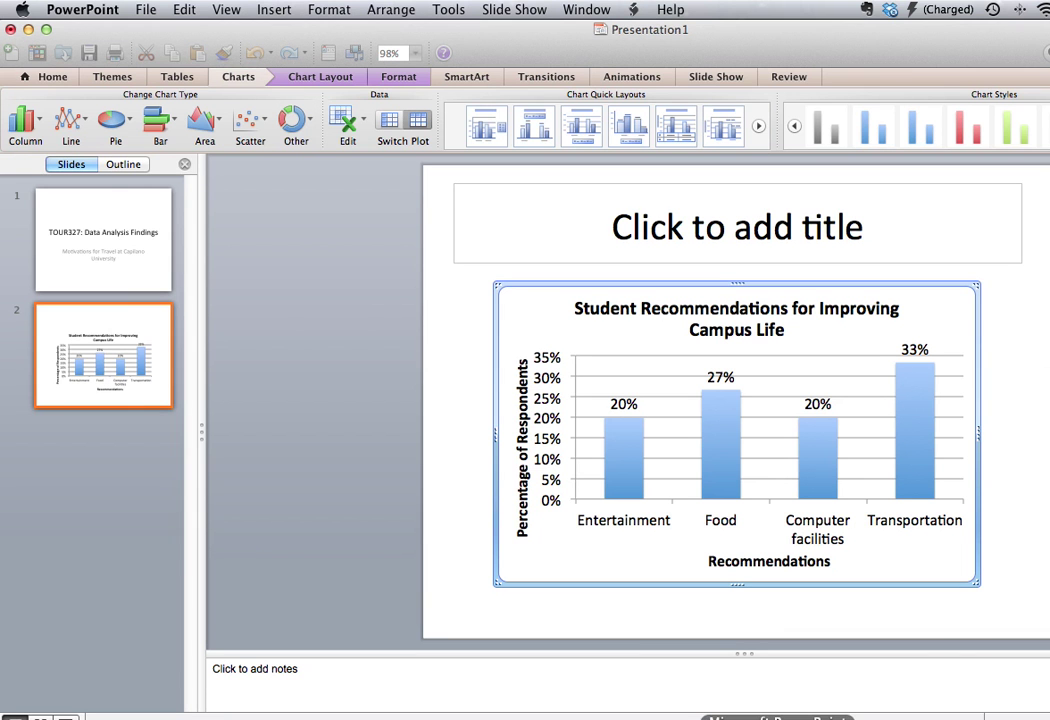
Step: Type the slide 2 title 'Students are satisified with sports'
left_click(724, 229)
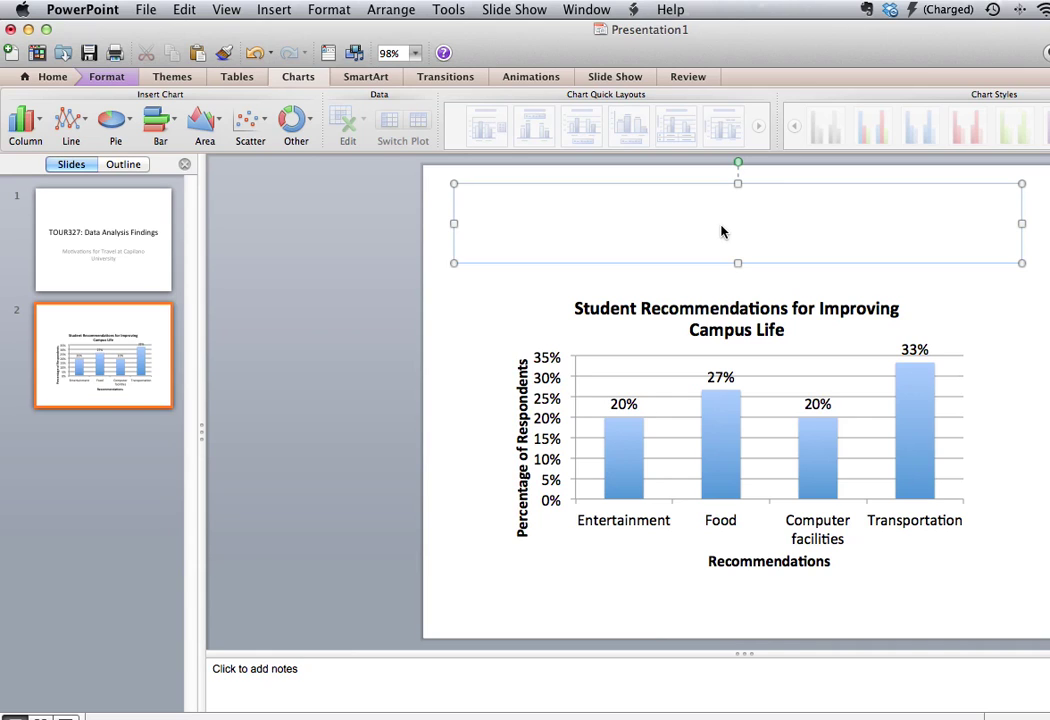
type("Students a")
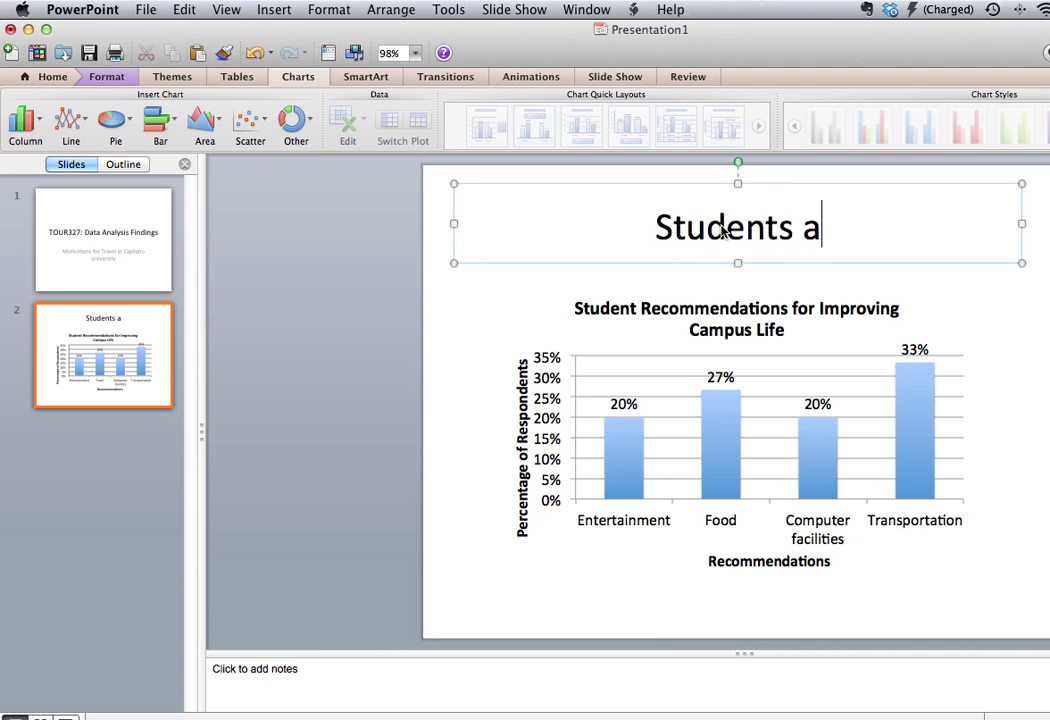
type("re satisif")
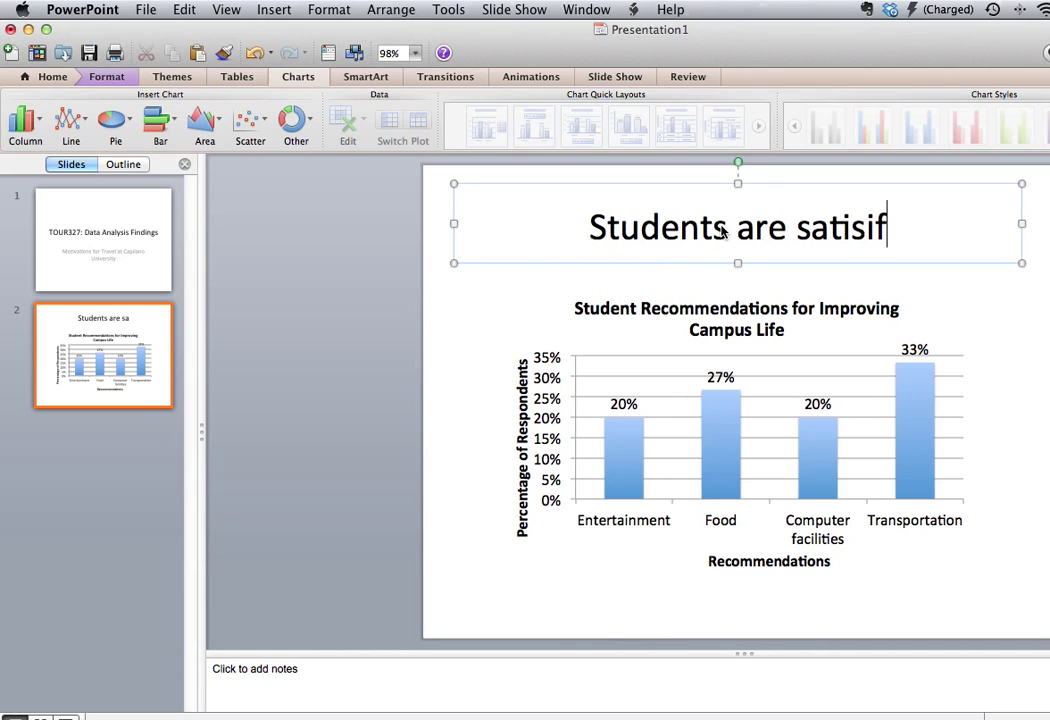
type("ied wi")
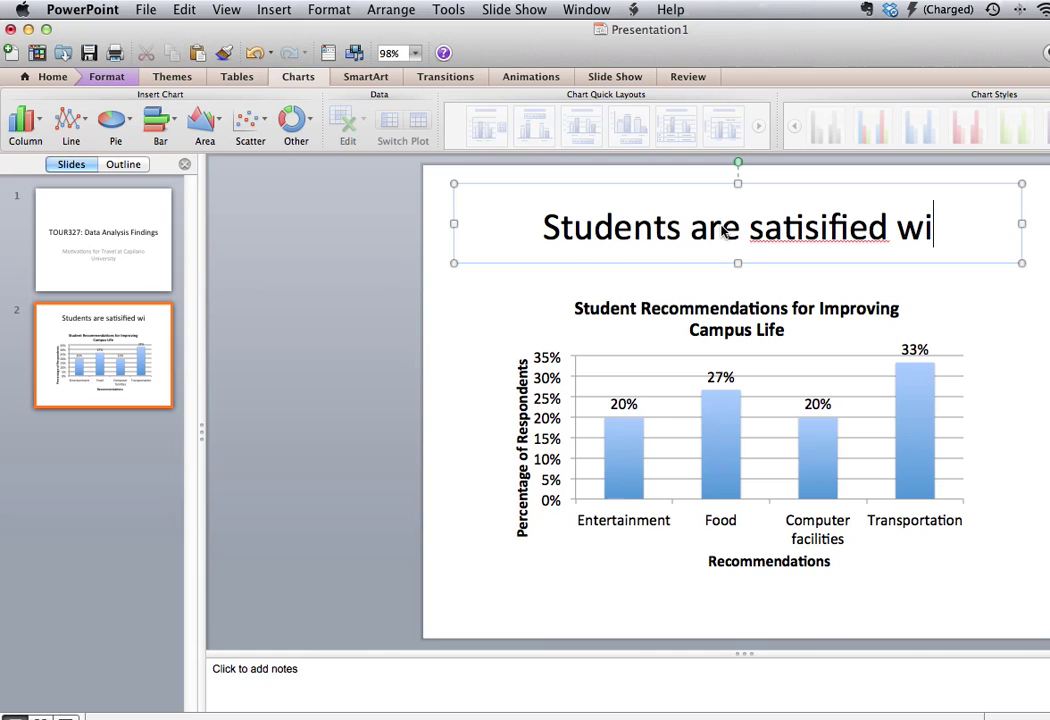
type("th sports")
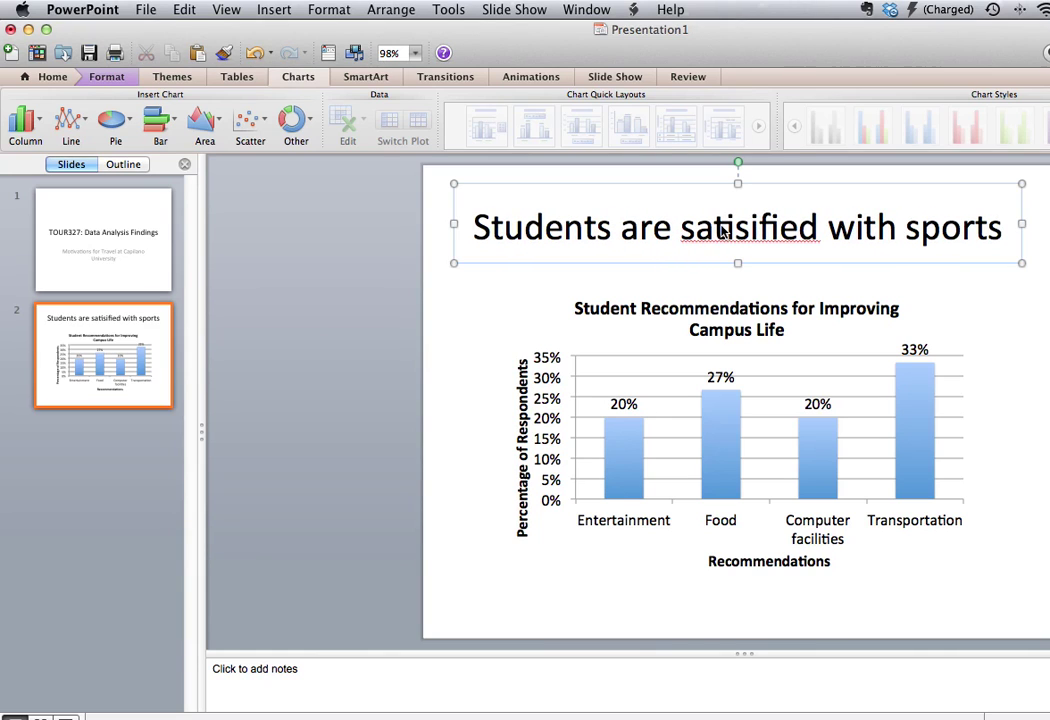
Step: Correct 'satisified' to 'satisfied' and replace 'are' with 'seem to be' in the title
right_click(722, 231)
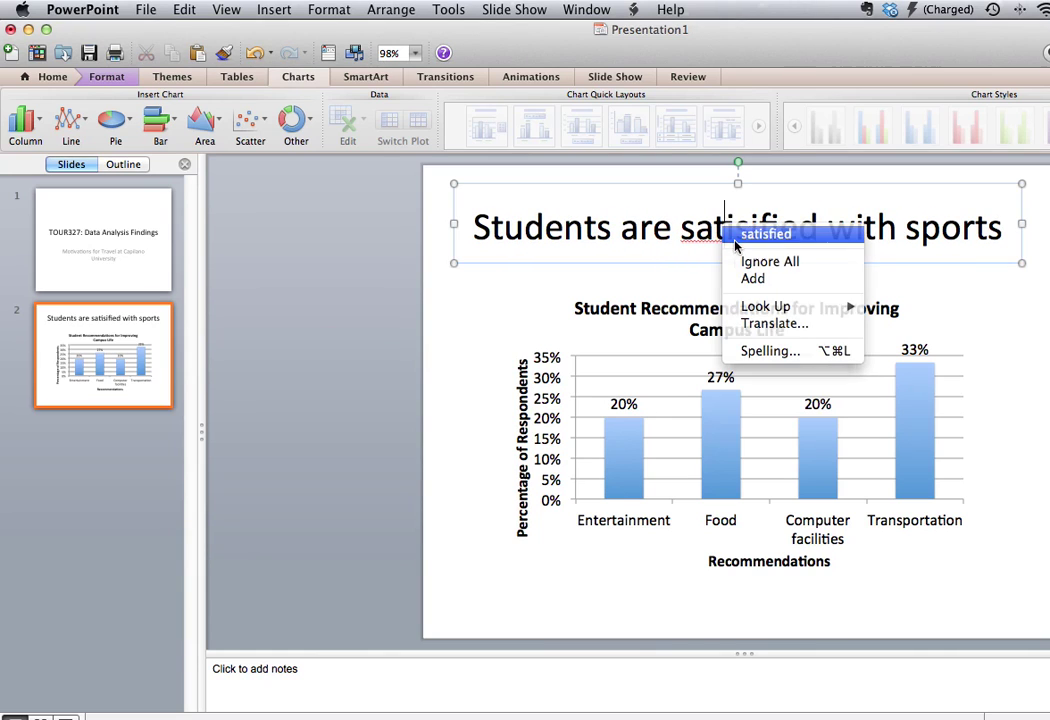
left_click(736, 238)
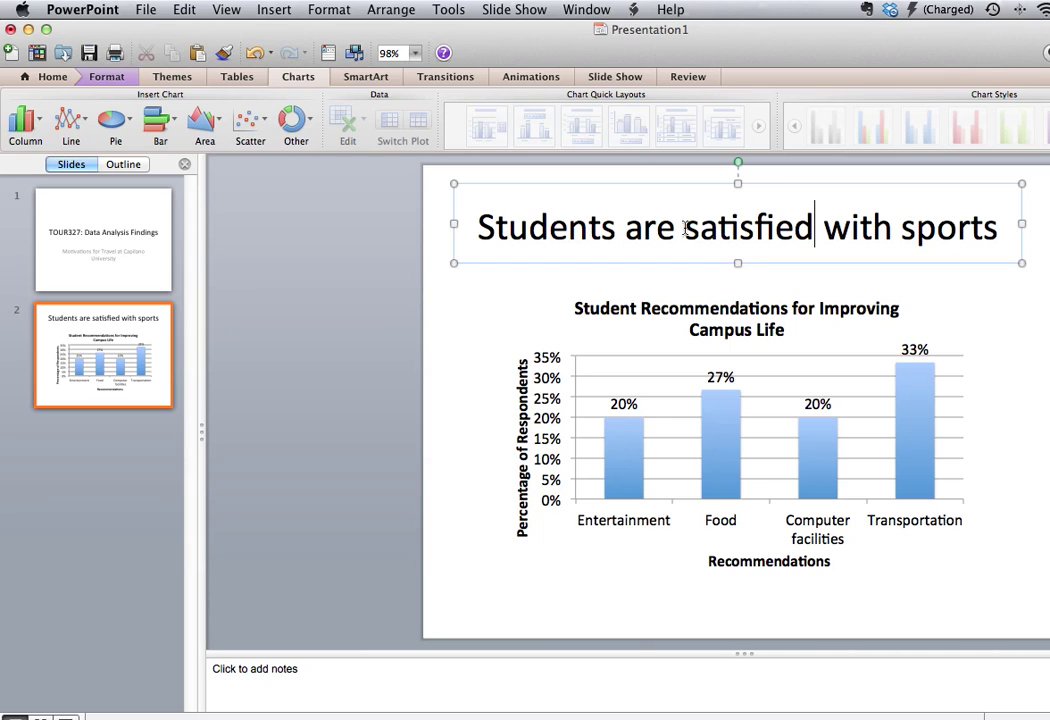
left_click_drag(676, 228, 624, 230)
type("seem to b")
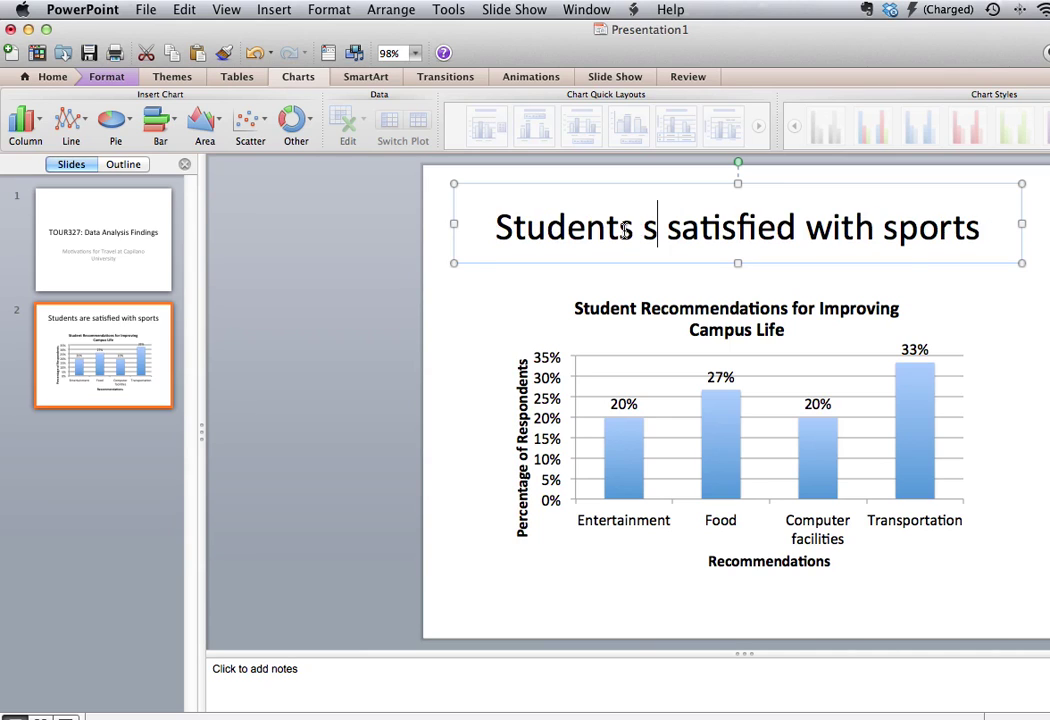
type("e")
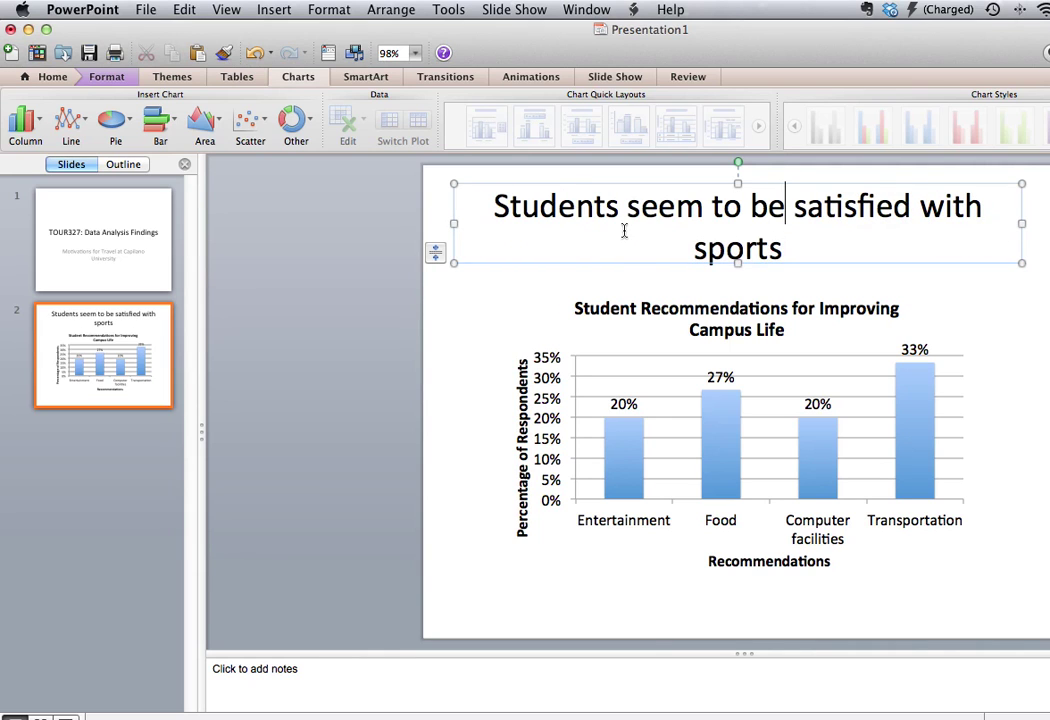
Step: Append 'options available on campus' after 'sports' in the slide 2 title
left_click(785, 249)
type("options a")
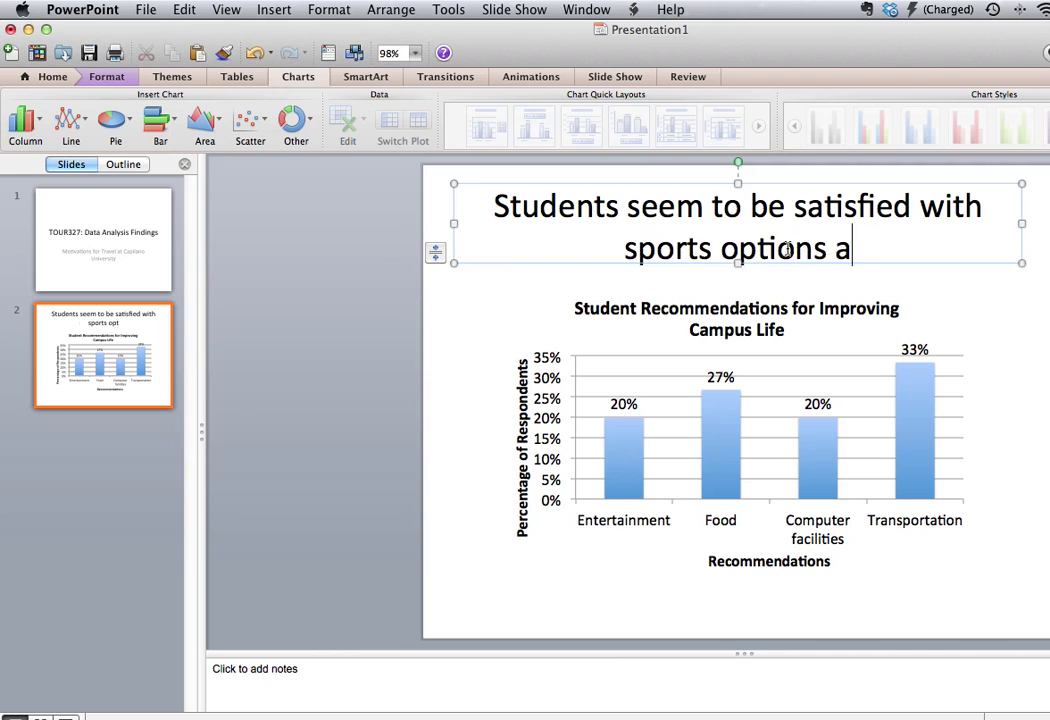
type("vailable on cap")
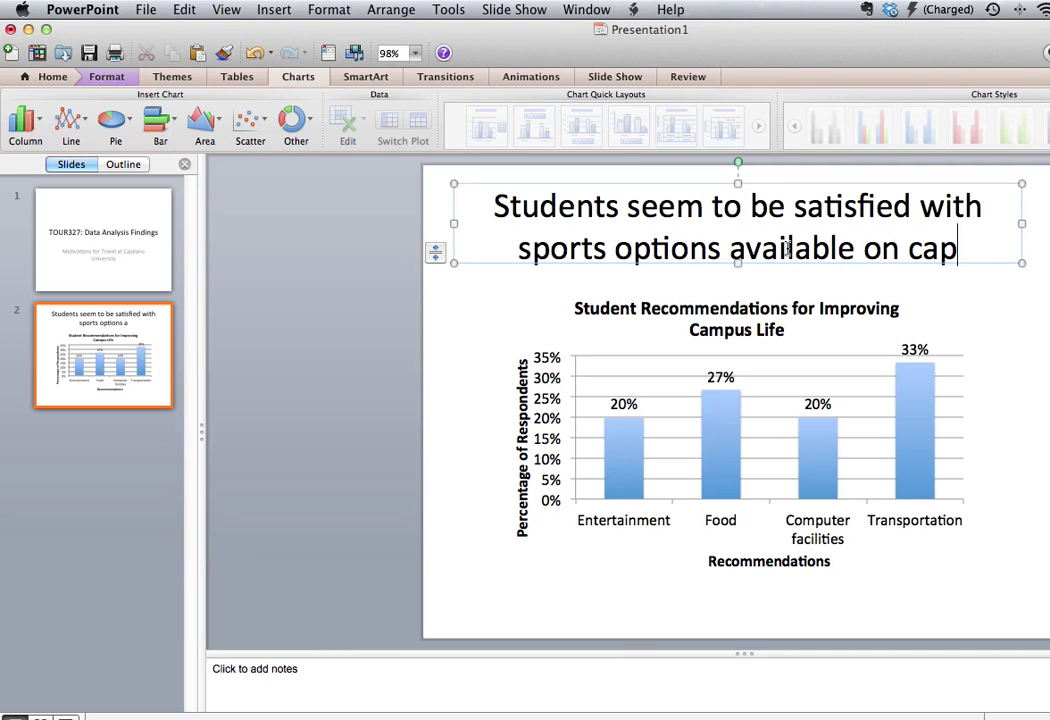
key("BackSpace")
type("mpus")
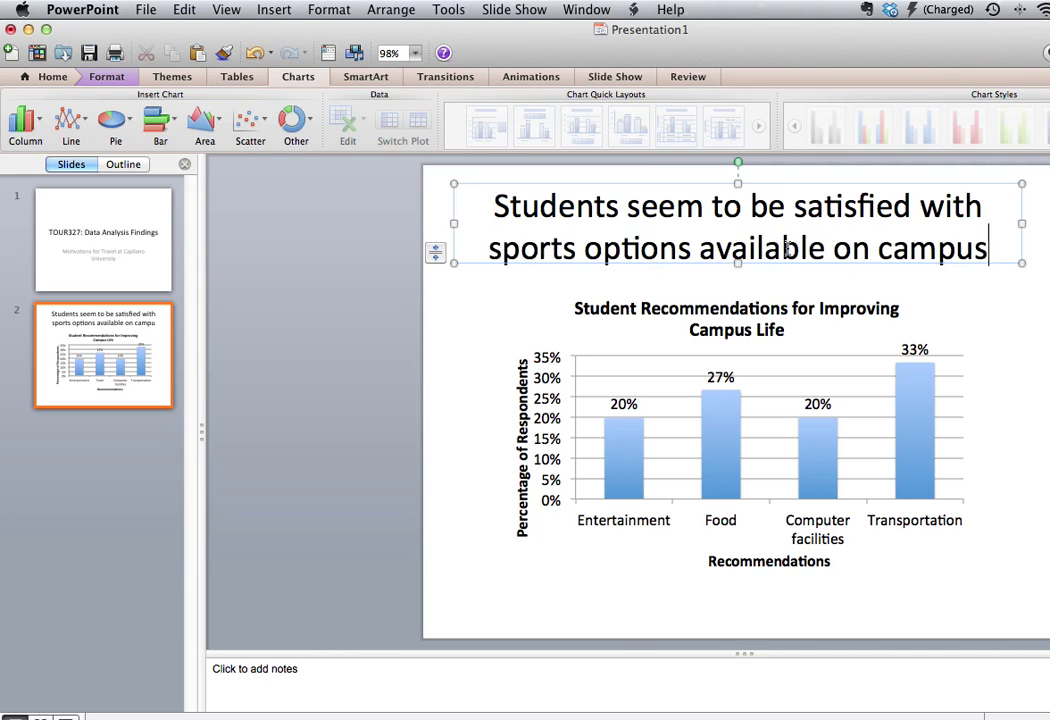
left_click(411, 398)
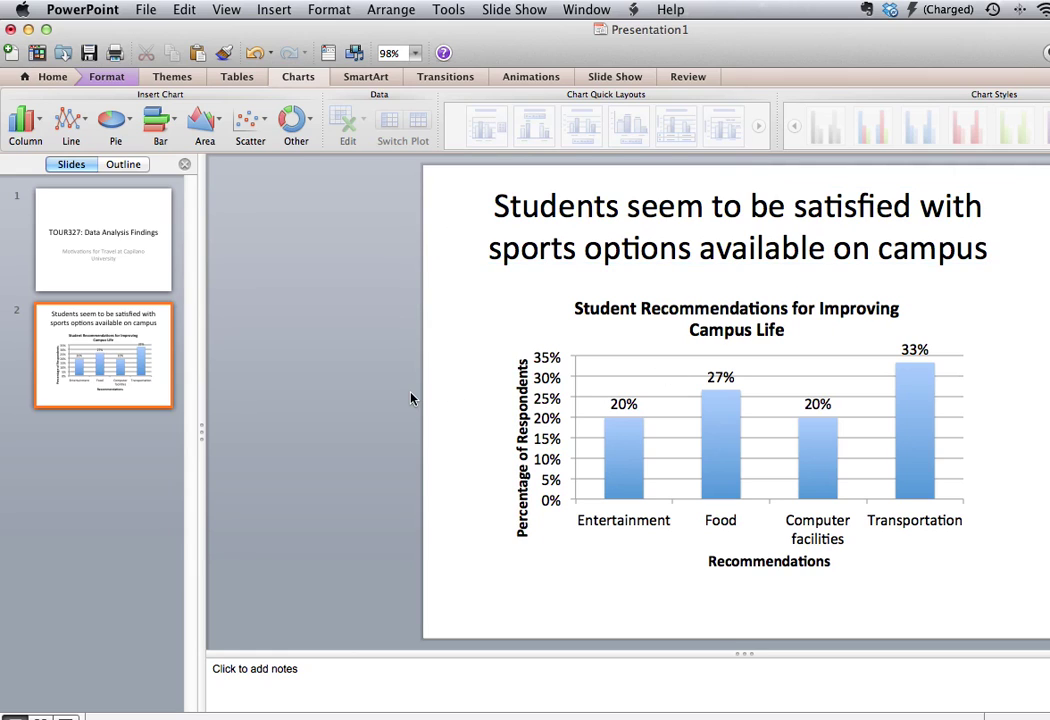